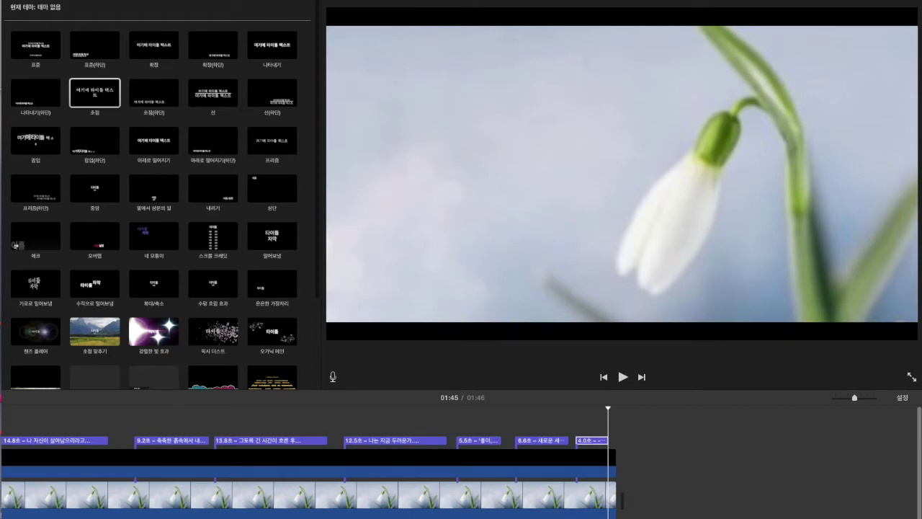
Step: Create a new movie project without a theme and name it 중요햄
{"action": "mouse_move", "coordinate": [48, 0]}
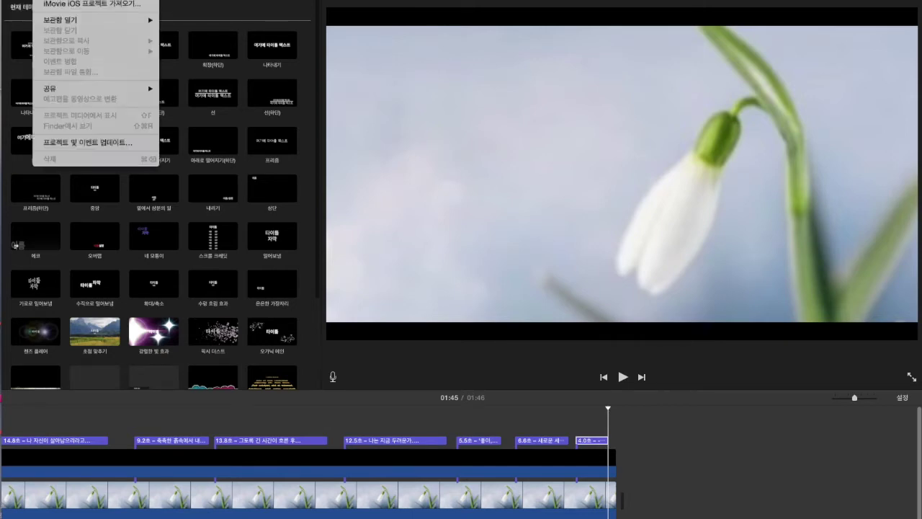
{"action": "left_click", "coordinate": [72, 0]}
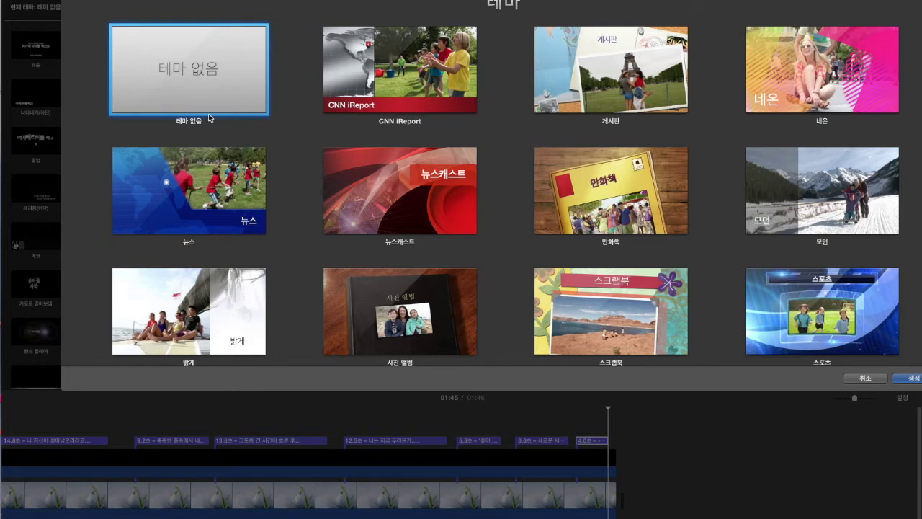
{"action": "left_click", "coordinate": [724, 170]}
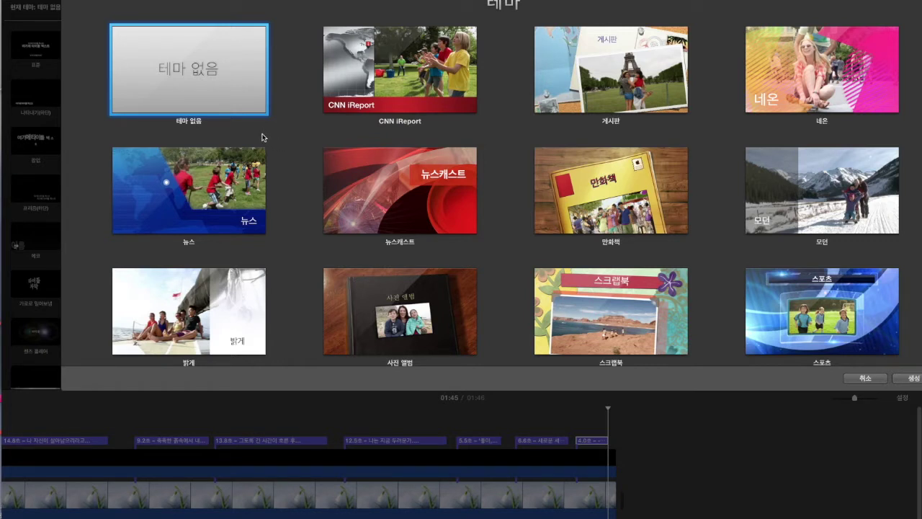
{"action": "left_click_drag", "start_coordinate": [921, 389], "coordinate": [919, 387]}
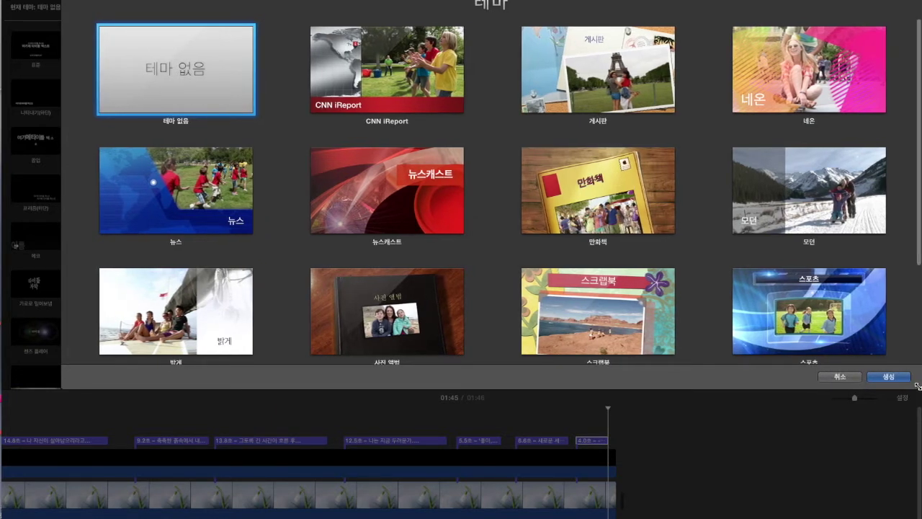
{"action": "left_click", "coordinate": [898, 379]}
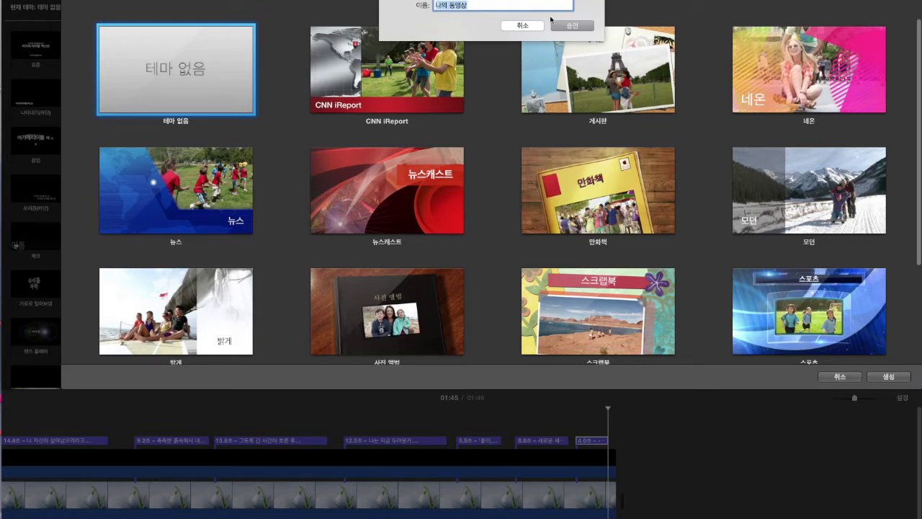
{"action": "type", "text": "중요햄"}
{"action": "left_click", "coordinate": [583, 28]}
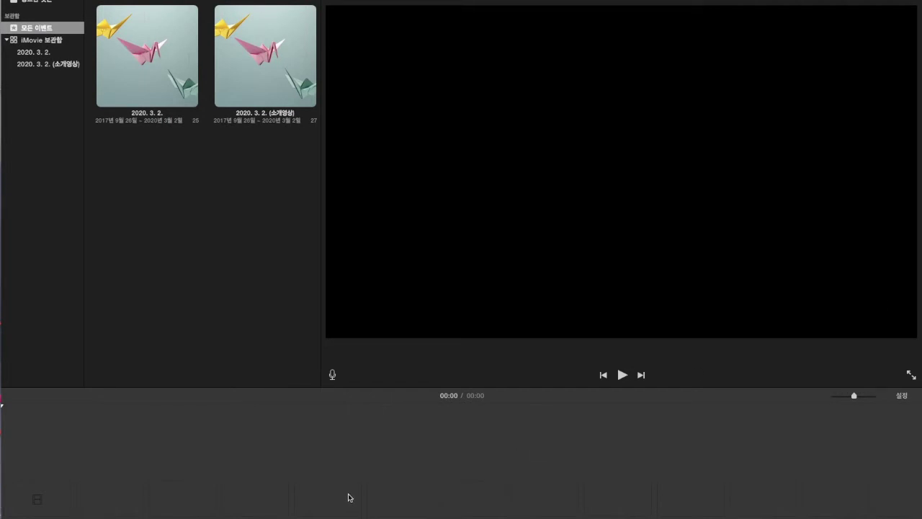
Step: Add the 중요한 것은 title image to the timeline, followed by the heart figurine image brought in from Finder
{"action": "left_click_drag", "start_coordinate": [382, 425], "coordinate": [34, 462]}
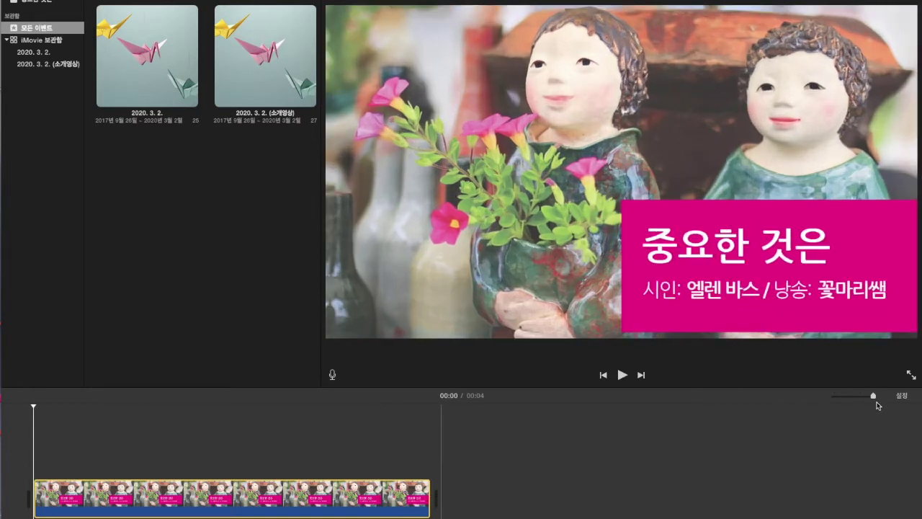
{"action": "left_click_drag", "start_coordinate": [874, 395], "coordinate": [847, 396]}
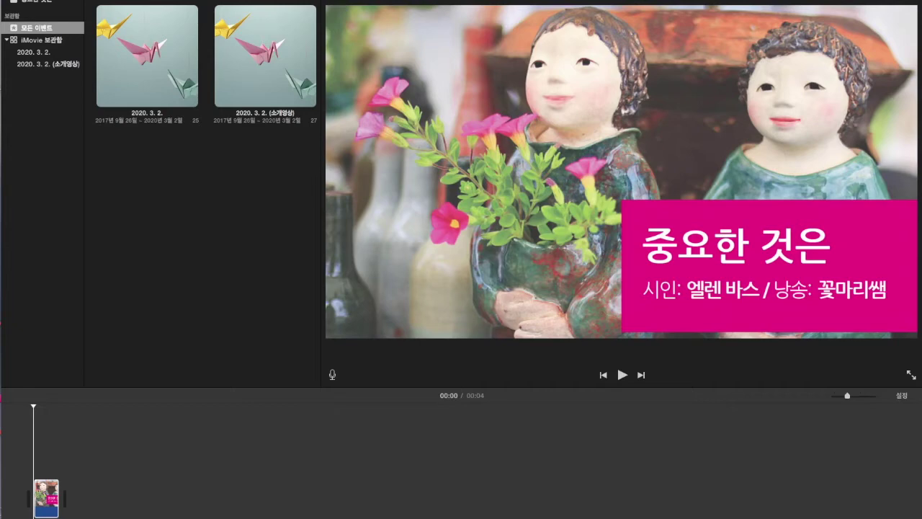
{"action": "key", "text": "super+Tab"}
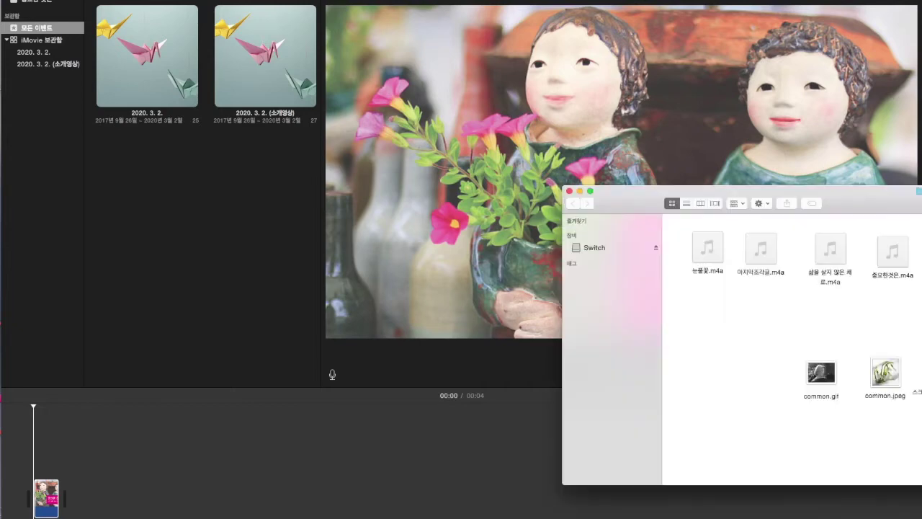
{"action": "left_click_drag", "start_coordinate": [921, 200], "coordinate": [921, 62]}
{"action": "left_click_drag", "start_coordinate": [921, 238], "coordinate": [76, 506]}
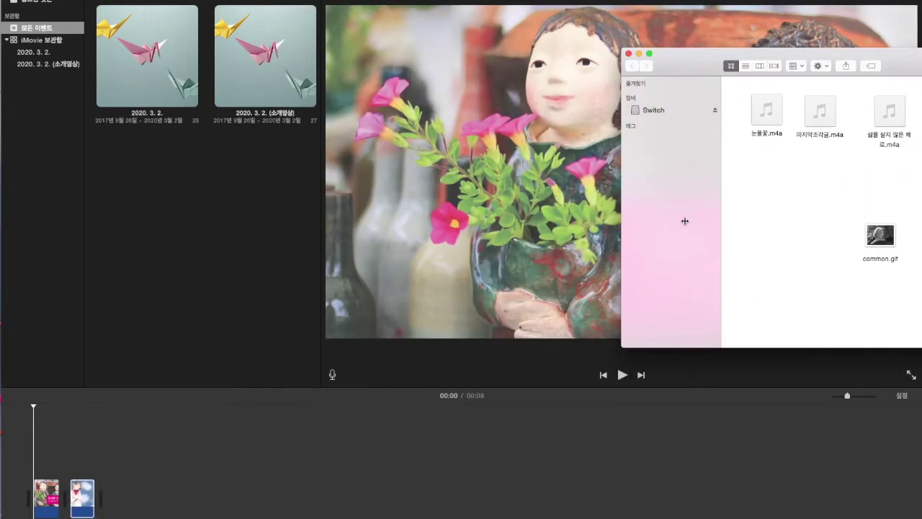
{"action": "left_click", "coordinate": [628, 53]}
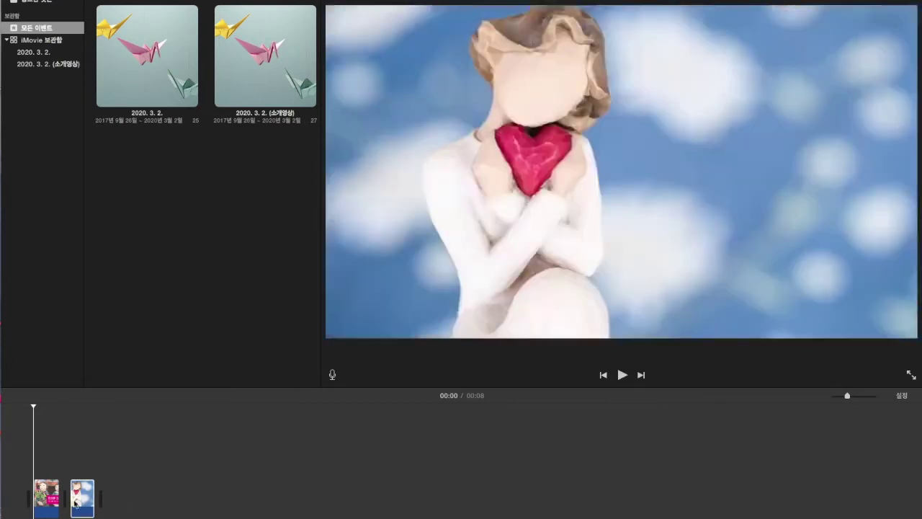
Step: Extend the heart figurine clip until the whole project is about 2:51 long
{"action": "left_click", "coordinate": [85, 497]}
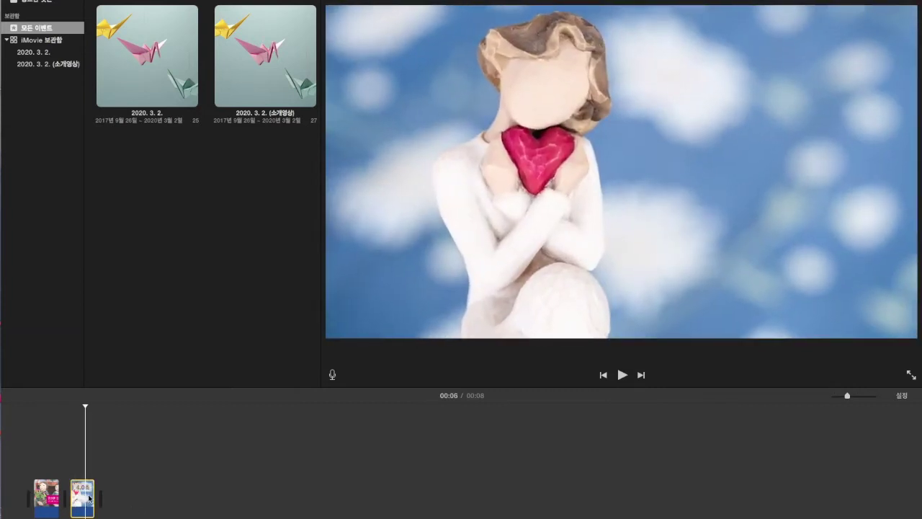
{"action": "left_click_drag", "start_coordinate": [96, 493], "coordinate": [879, 502]}
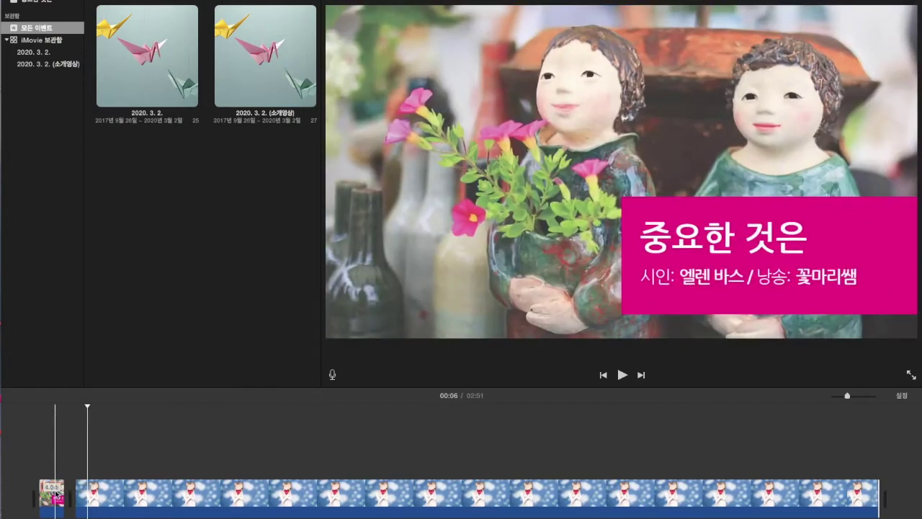
{"action": "left_click", "coordinate": [59, 496]}
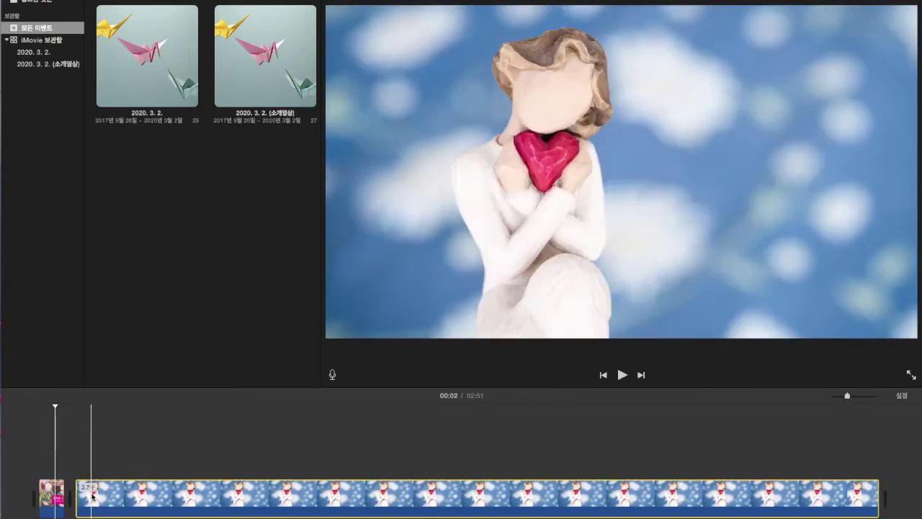
{"action": "left_click", "coordinate": [92, 495]}
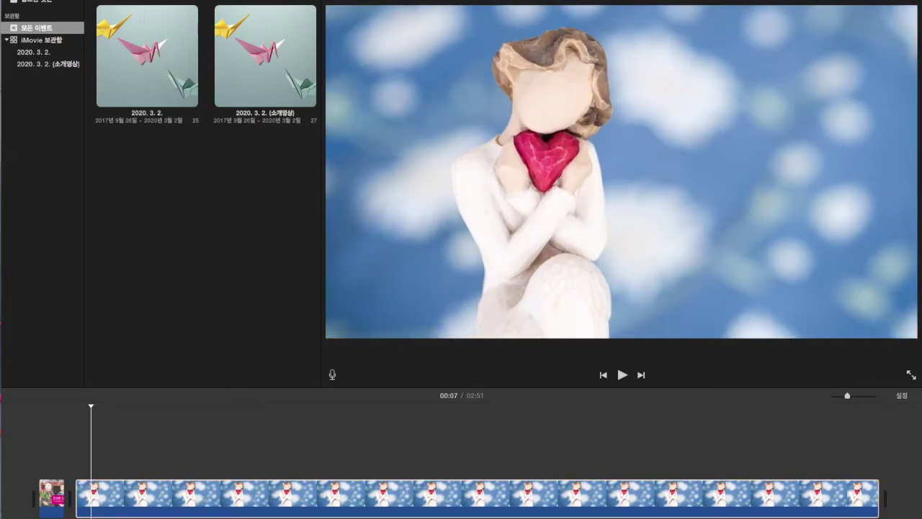
Step: Switch to Finder and add the poem narration audio from the 시낭송_ folder beneath the start of the figurine clip
{"action": "left_click_drag", "start_coordinate": [900, 66], "coordinate": [733, 55]}
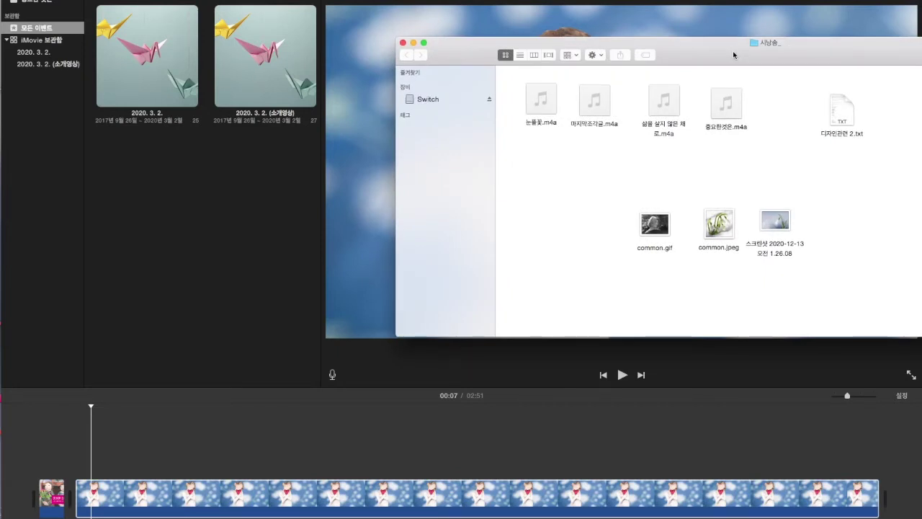
{"action": "left_click_drag", "start_coordinate": [733, 55], "coordinate": [921, 161]}
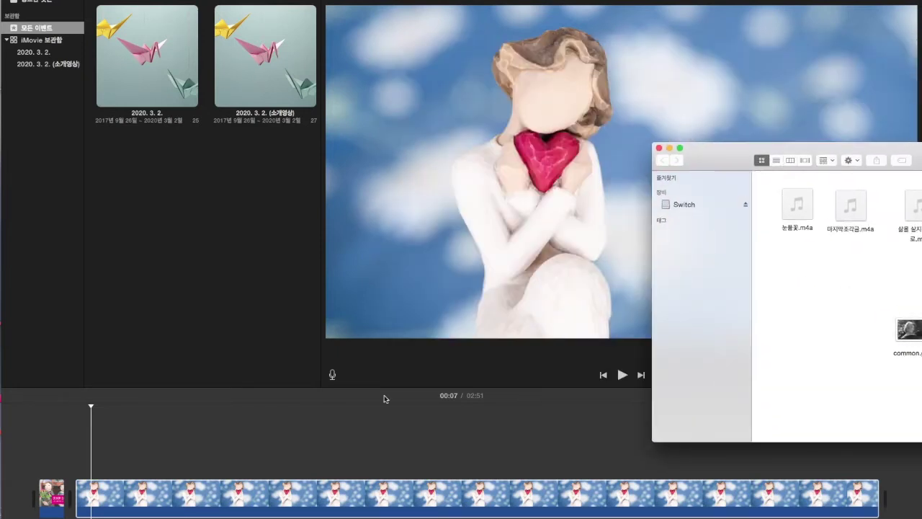
{"action": "left_click", "coordinate": [53, 469]}
{"action": "key", "text": "super+Tab"}
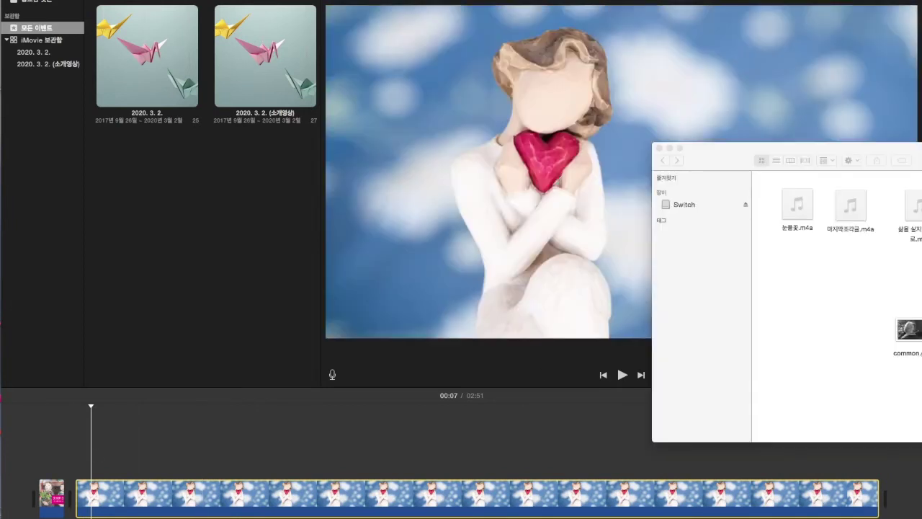
{"action": "left_click_drag", "start_coordinate": [918, 252], "coordinate": [77, 516]}
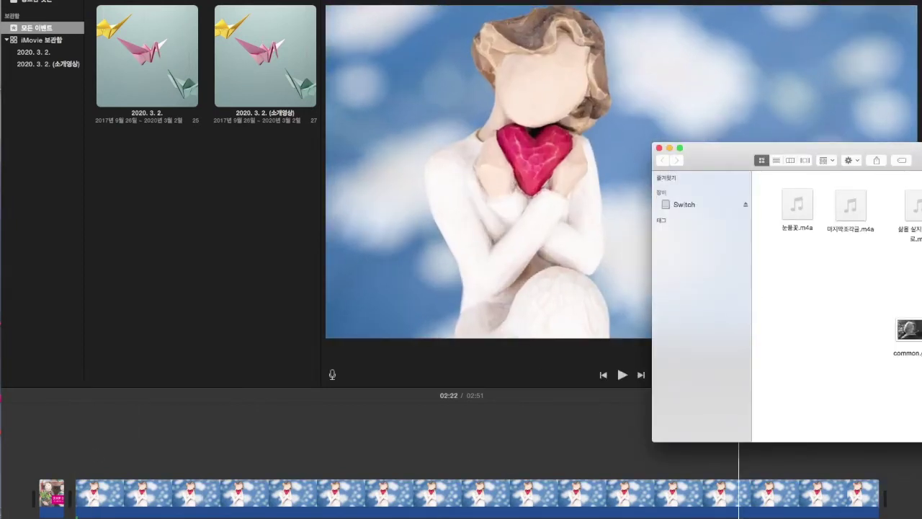
Step: Raise the narration audio's volume to 400% and preview playback around the start of the figurine clip
{"action": "left_click", "coordinate": [129, 516]}
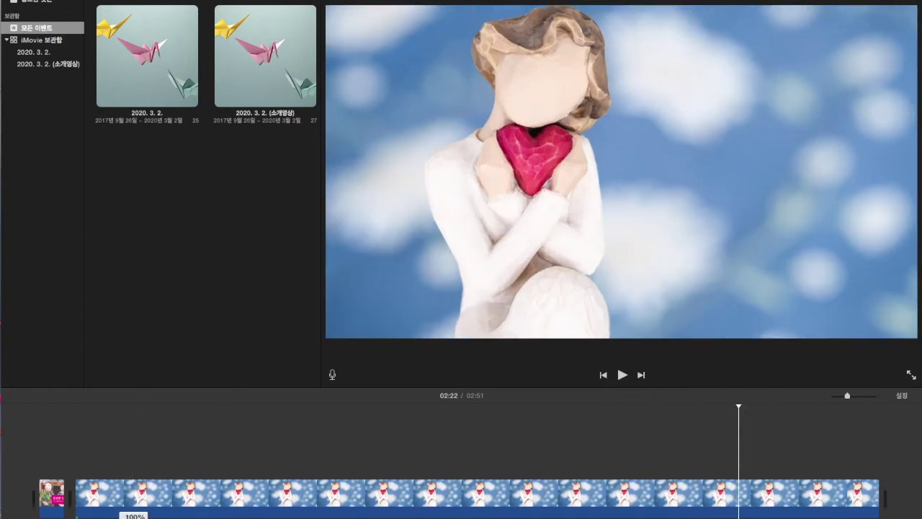
{"action": "left_click_drag", "start_coordinate": [131, 516], "coordinate": [131, 518]}
{"action": "left_click", "coordinate": [80, 461]}
{"action": "key", "text": "space"}
{"action": "key", "text": "space"}
{"action": "left_click", "coordinate": [86, 461]}
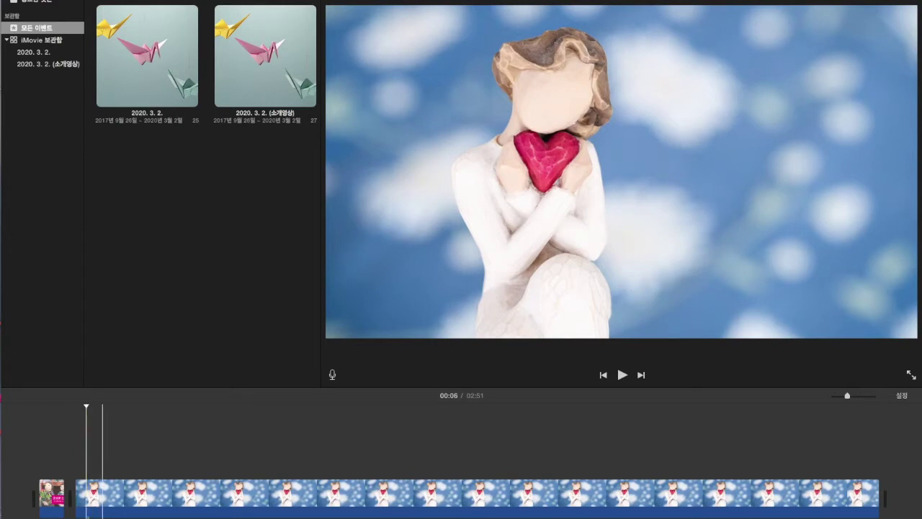
{"action": "left_click", "coordinate": [75, 498]}
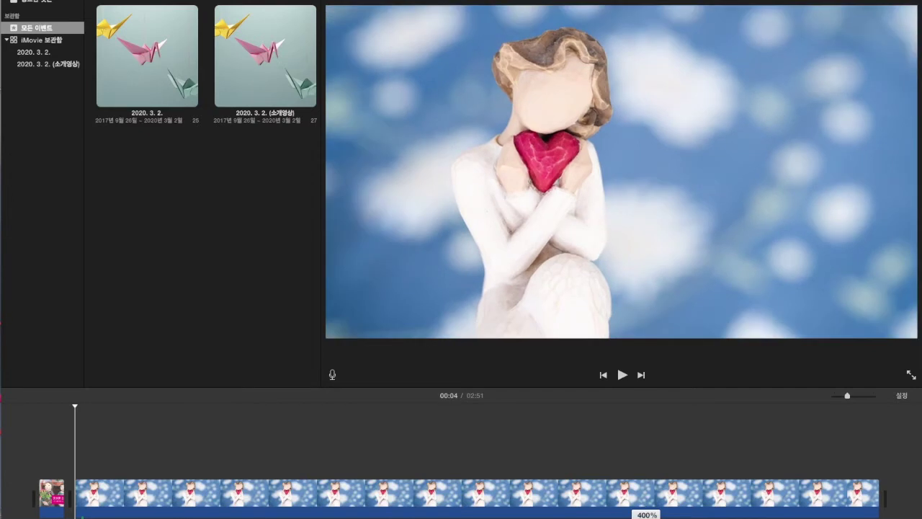
{"action": "left_click_drag", "start_coordinate": [647, 514], "coordinate": [646, 516]}
Step: Switch to the Finder window with the music folders and add a background music track beneath the start of the figurine clip
{"action": "key", "text": "super+Tab"}
{"action": "key", "text": "super+grave"}
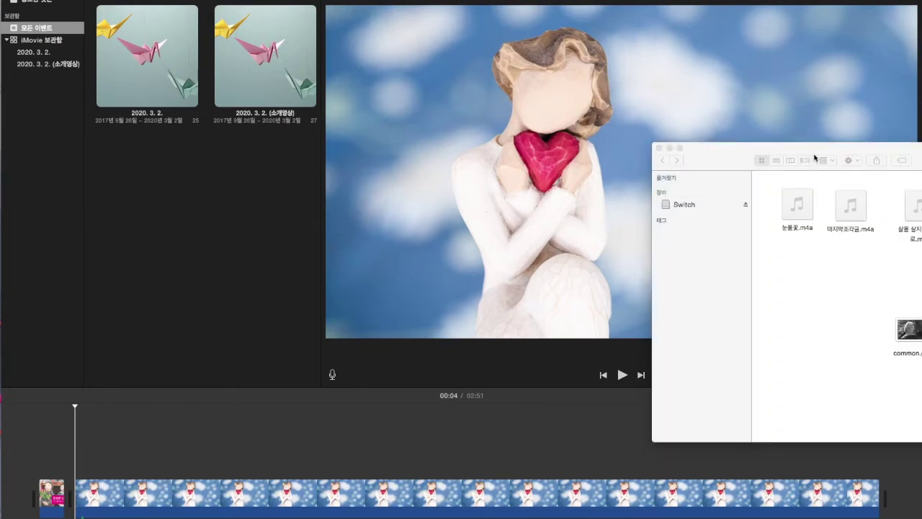
{"action": "left_click_drag", "start_coordinate": [768, 0], "coordinate": [831, 0]}
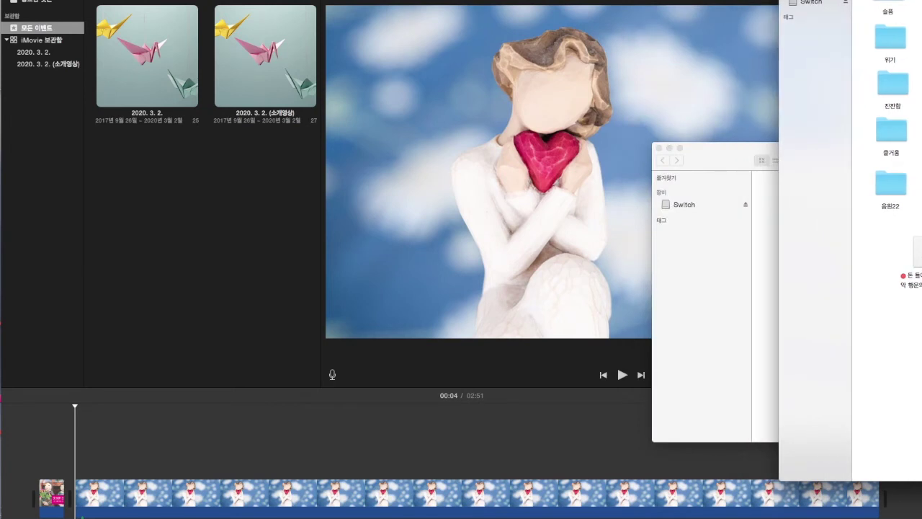
{"action": "left_click_drag", "start_coordinate": [918, 252], "coordinate": [77, 516]}
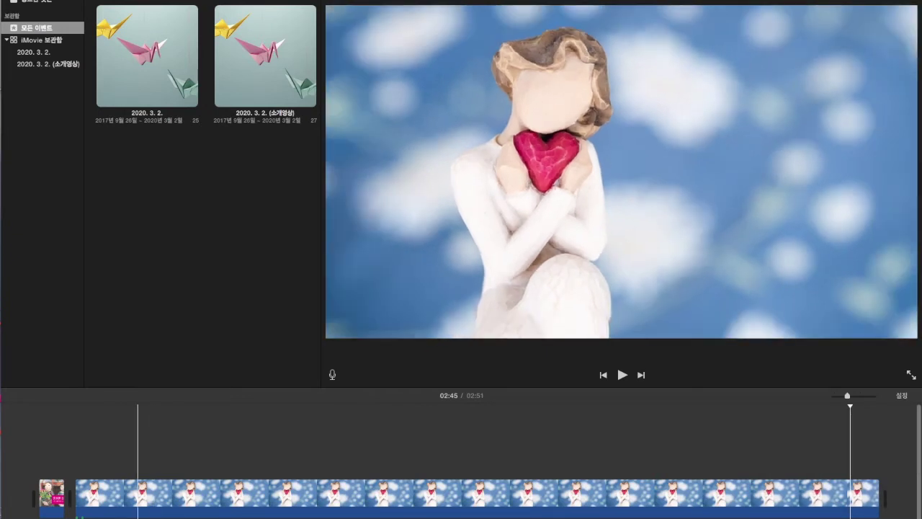
Step: Trim the end of the heart figurine clip so the project is about 2:16 long
{"action": "left_click", "coordinate": [103, 439]}
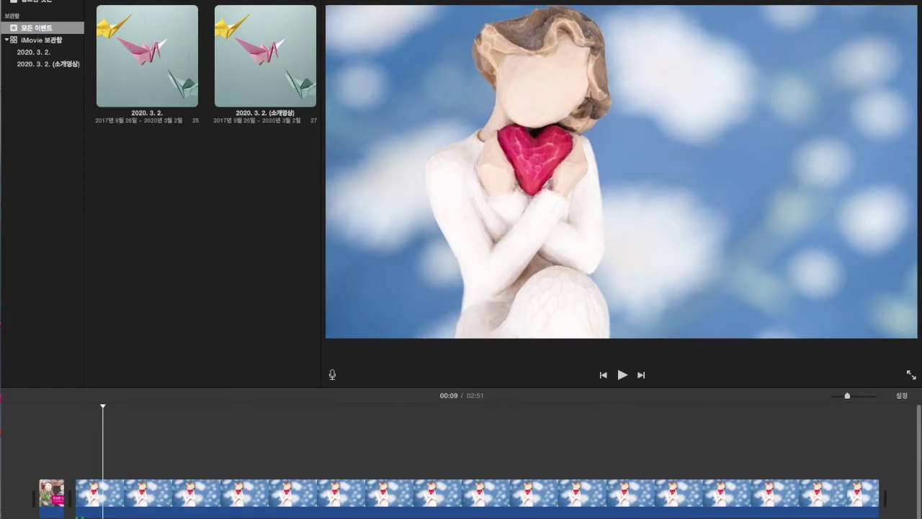
{"action": "left_click", "coordinate": [869, 497]}
{"action": "left_click_drag", "start_coordinate": [878, 497], "coordinate": [710, 504]}
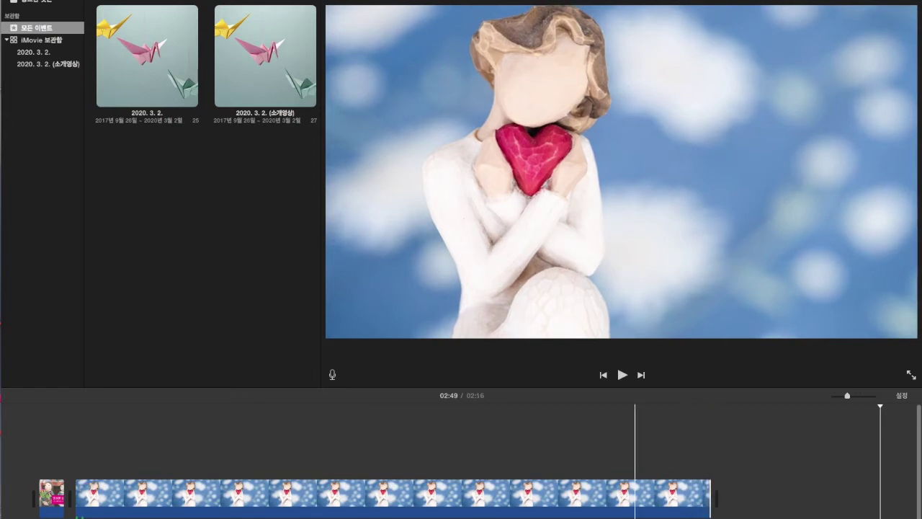
Step: Overlay a letterbox PNG from Finder's 영화스크린!! folder on the start of the figurine clip and extend it to the clip's end
{"action": "key", "text": "super+Tab"}
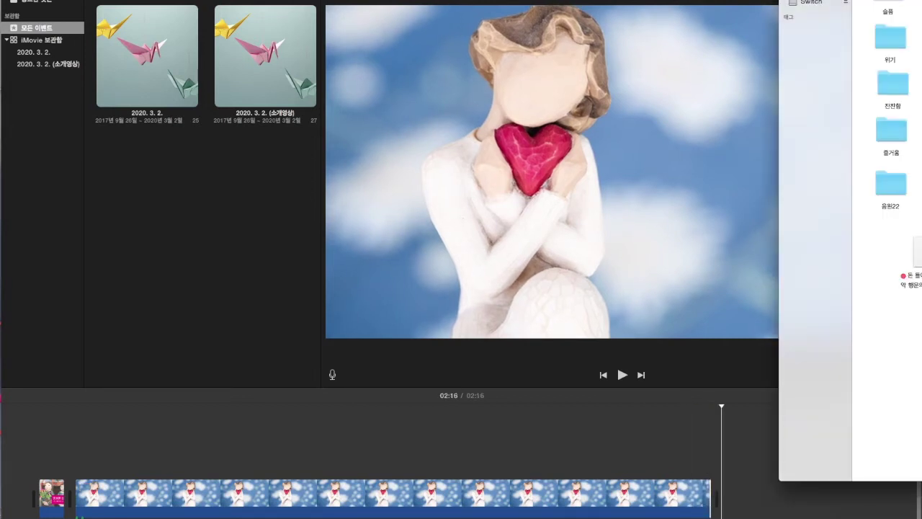
{"action": "key", "text": "super+Tab"}
{"action": "key", "text": "super+Tab"}
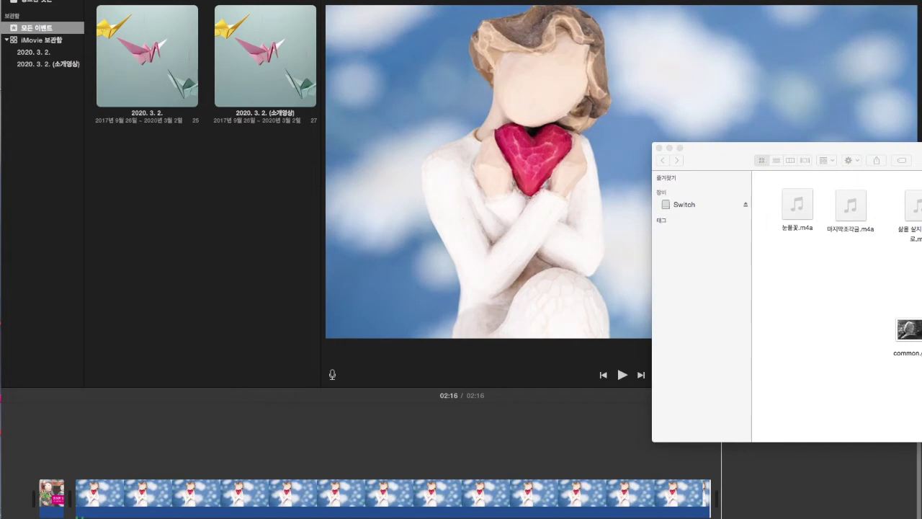
{"action": "left_click", "coordinate": [659, 148]}
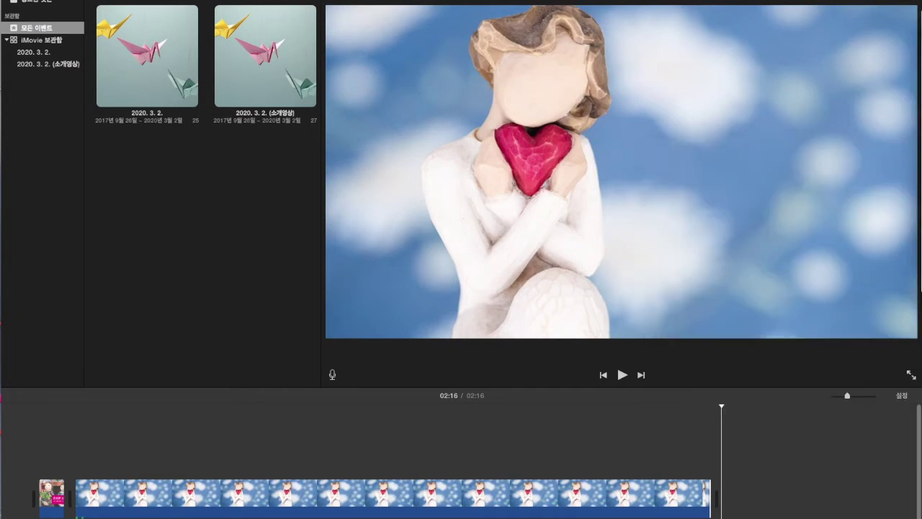
{"action": "left_click_drag", "start_coordinate": [921, 16], "coordinate": [590, 33]}
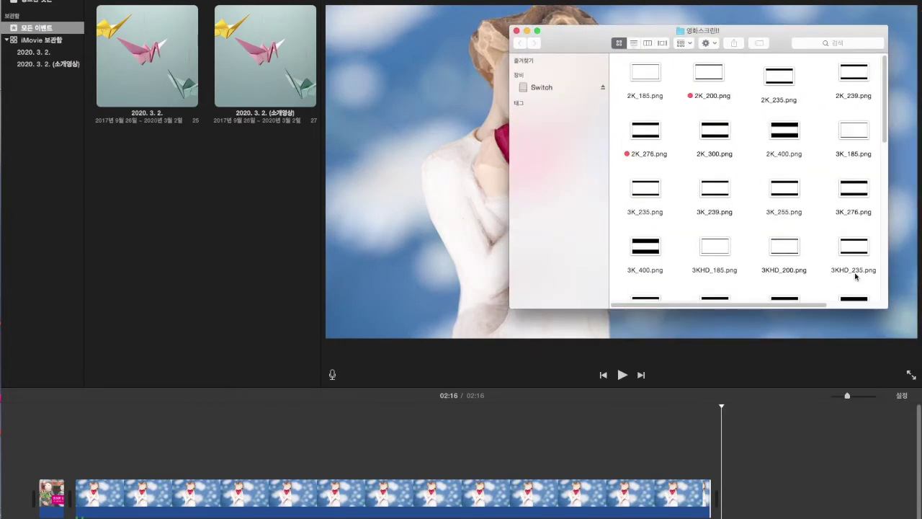
{"action": "left_click_drag", "start_coordinate": [884, 305], "coordinate": [921, 389]}
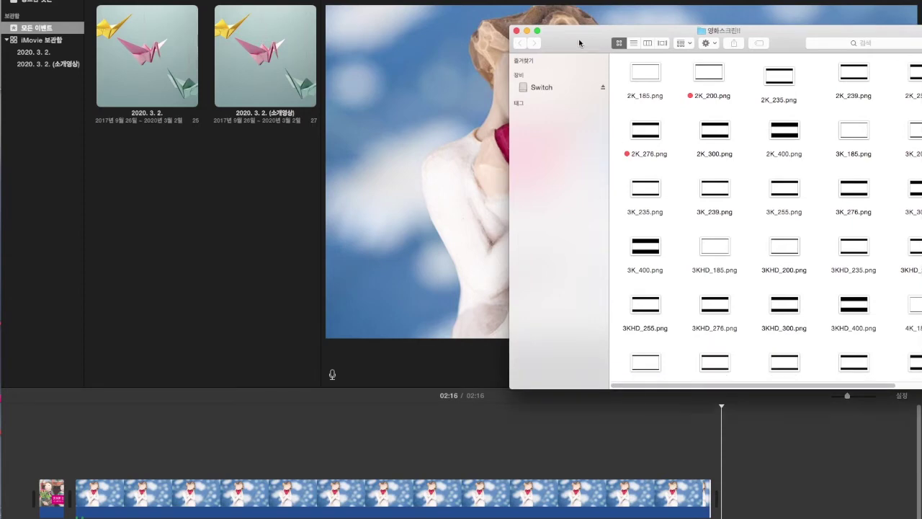
{"action": "left_click_drag", "start_coordinate": [795, 47], "coordinate": [921, 15]}
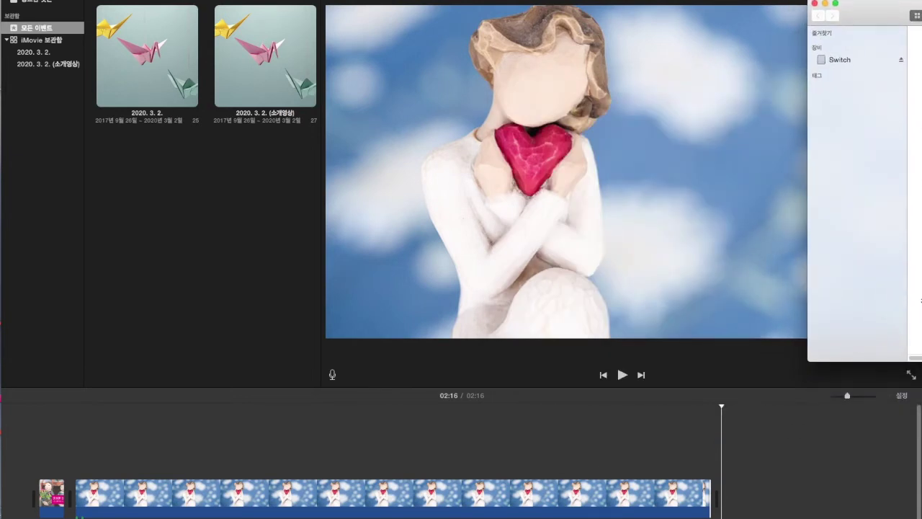
{"action": "left_click_drag", "start_coordinate": [914, 86], "coordinate": [77, 449]}
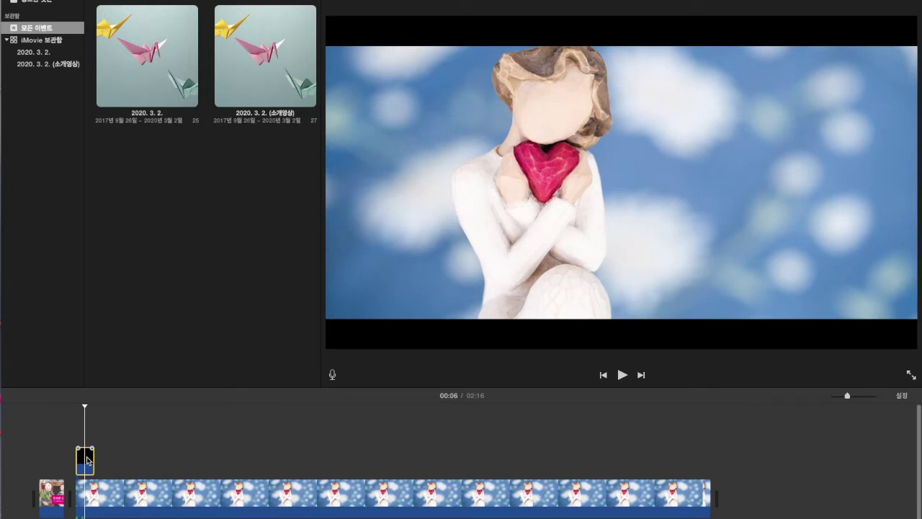
{"action": "left_click_drag", "start_coordinate": [91, 459], "coordinate": [220, 459]}
{"action": "left_click_drag", "start_coordinate": [291, 461], "coordinate": [711, 464]}
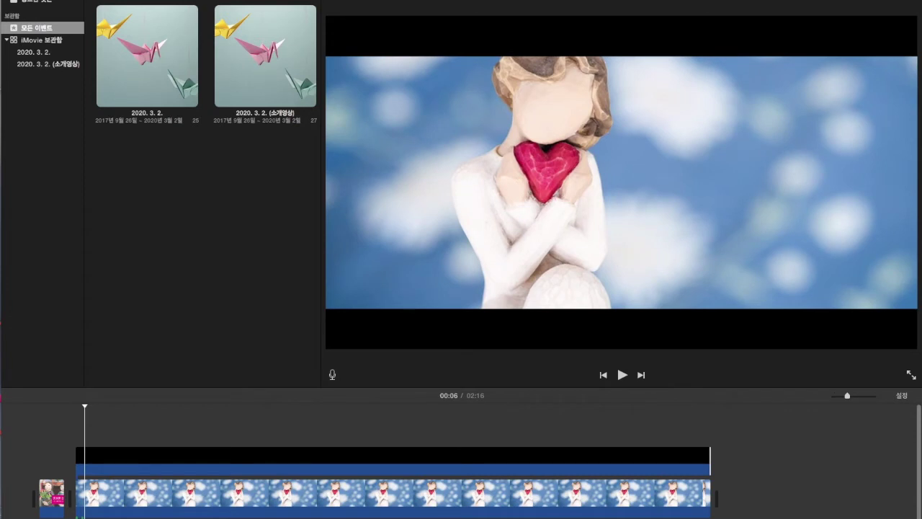
Step: Add a 교차 디졸브 (Cross Dissolve) transition between the title image and the heart figurine clip
{"action": "key", "text": "super+Tab"}
{"action": "left_click", "coordinate": [816, 6]}
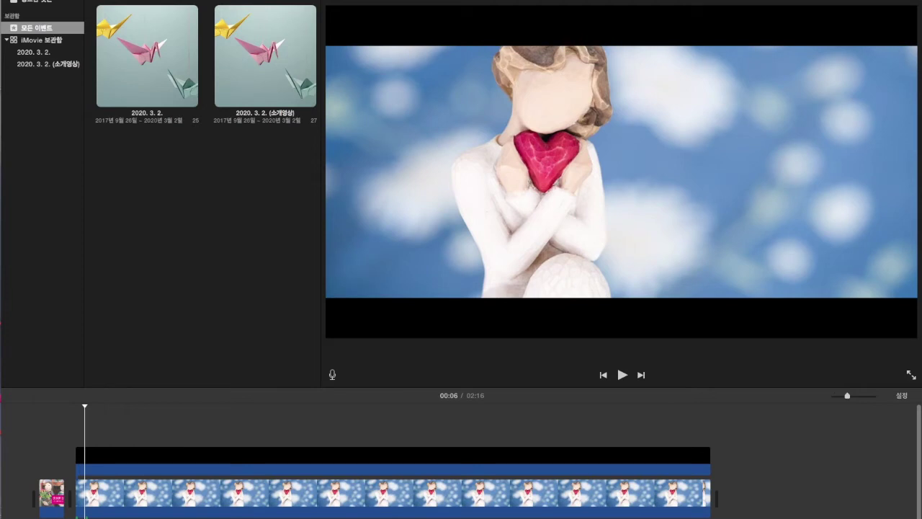
{"action": "key", "text": "super+3"}
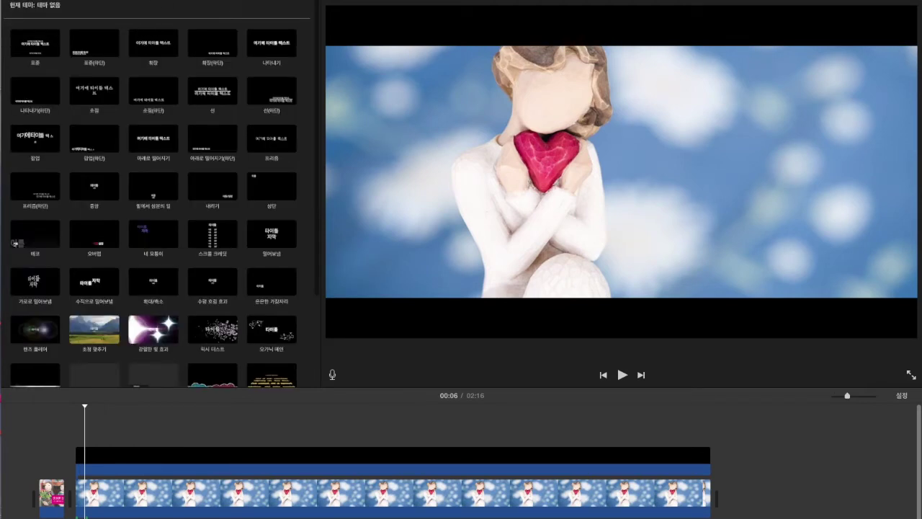
{"action": "key", "text": "super+4"}
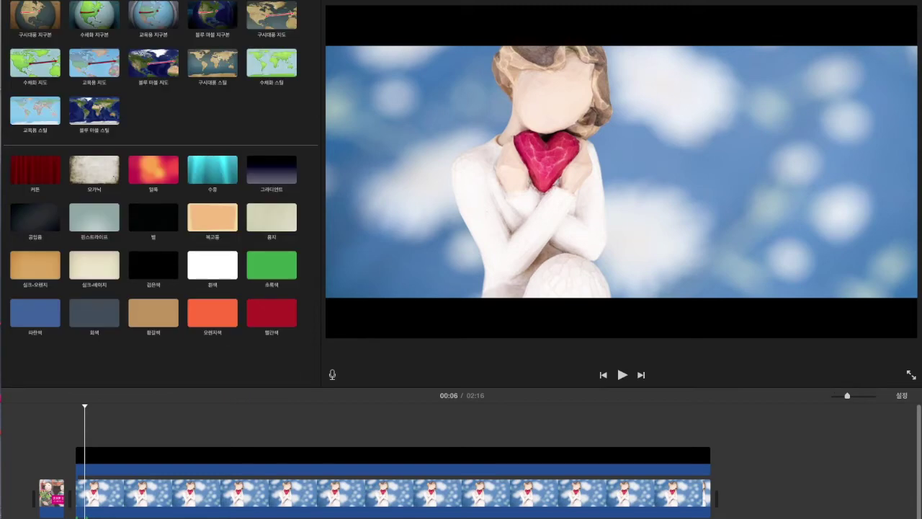
{"action": "key", "text": "super+5"}
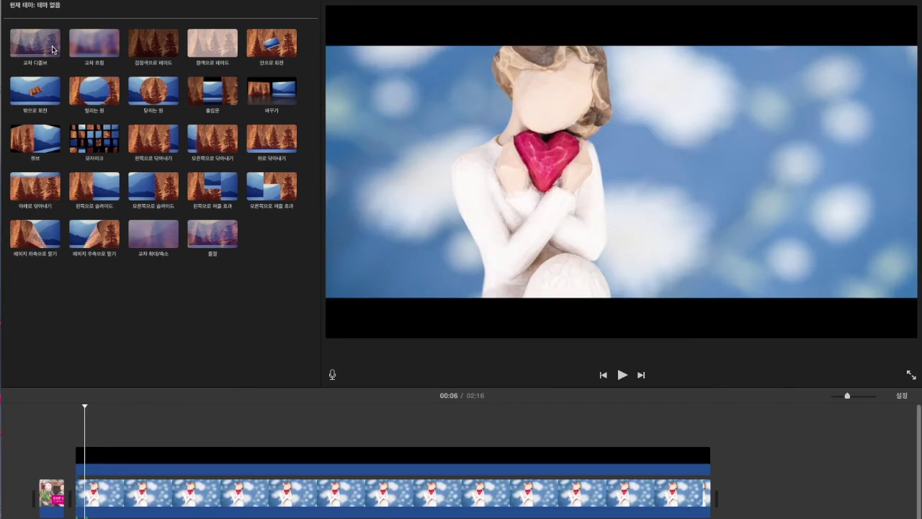
{"action": "left_click_drag", "start_coordinate": [52, 49], "coordinate": [71, 503]}
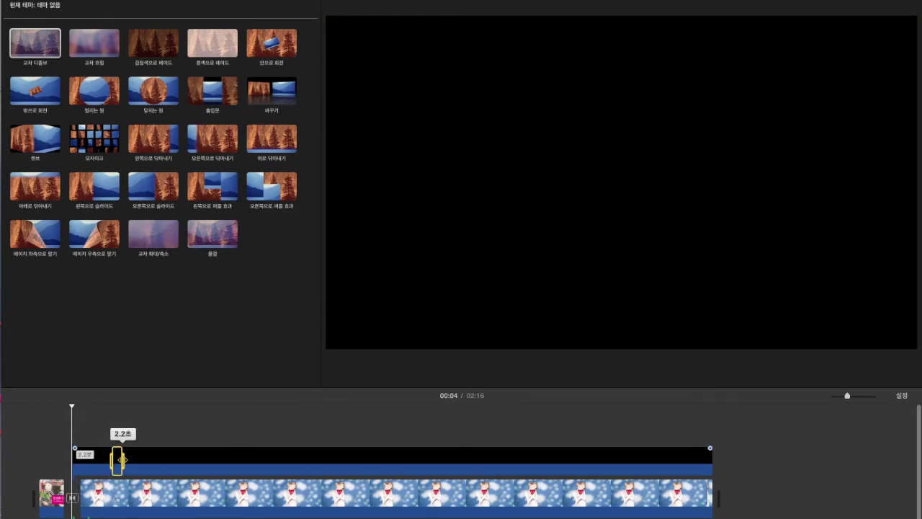
Step: Shift the letterbox overlay slightly later so it starts at the figurine clip's start, just after the transition
{"action": "left_click", "coordinate": [147, 462]}
{"action": "left_click_drag", "start_coordinate": [148, 461], "coordinate": [156, 462]}
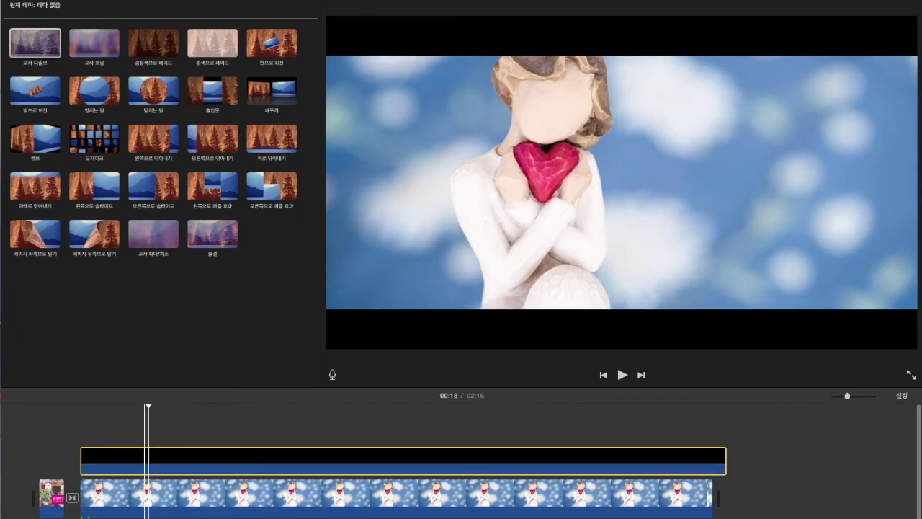
{"action": "left_click", "coordinate": [726, 433]}
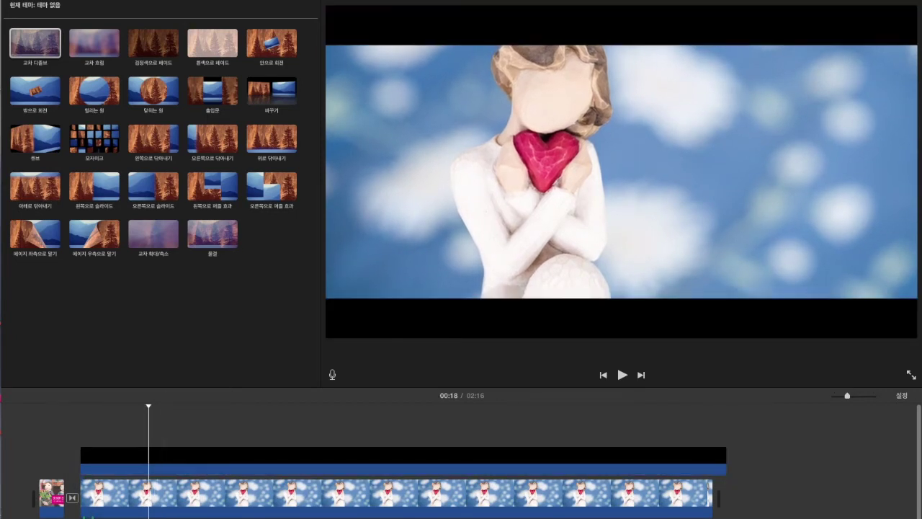
Step: Add a 초점 title above the start of the figurine clip with the text "중요한 것은" and "-엘렌 바스" on two lines
{"action": "key", "text": "super+3"}
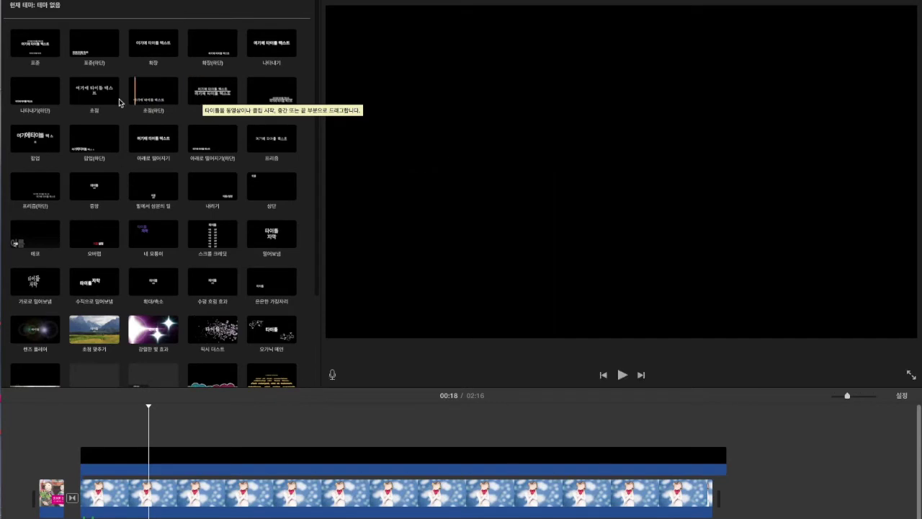
{"action": "left_click", "coordinate": [95, 90]}
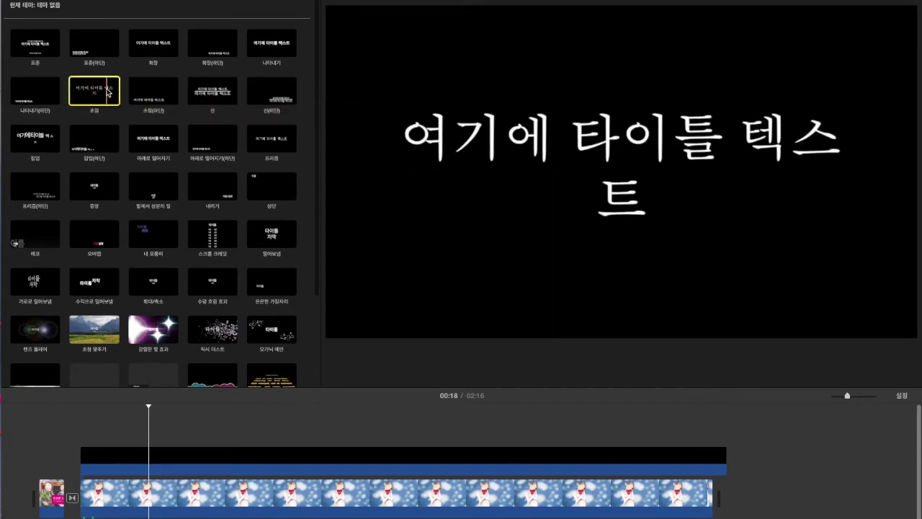
{"action": "left_click_drag", "start_coordinate": [108, 92], "coordinate": [83, 435]}
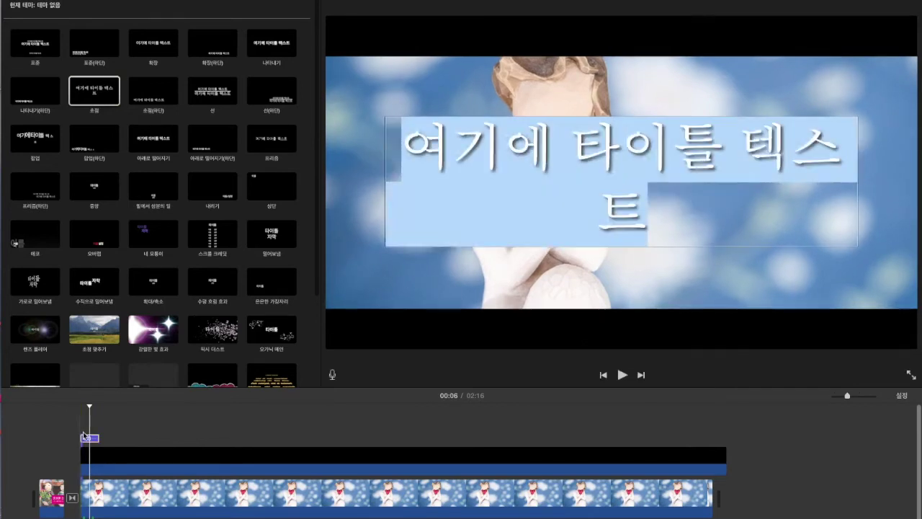
{"action": "left_click", "coordinate": [657, 208]}
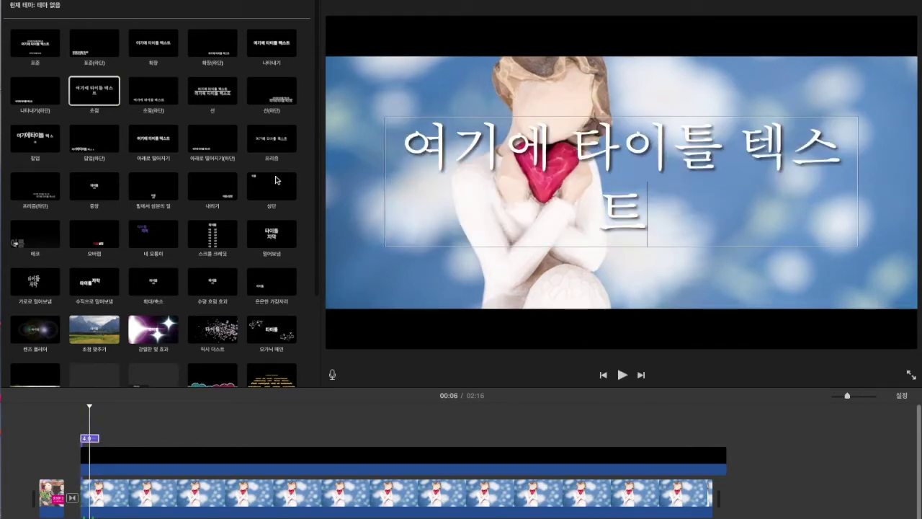
{"action": "triple_click", "coordinate": [459, 167]}
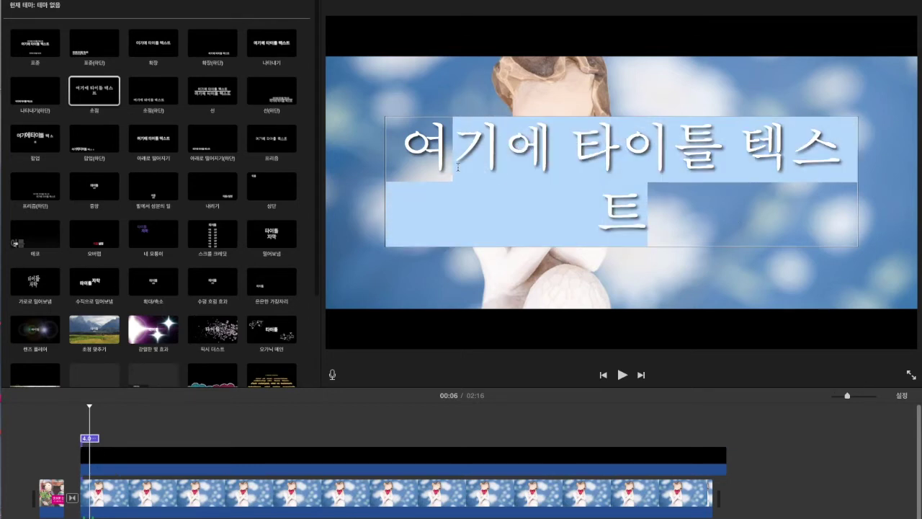
{"action": "type", "text": "중요한 것은 - 엘렌 바스"}
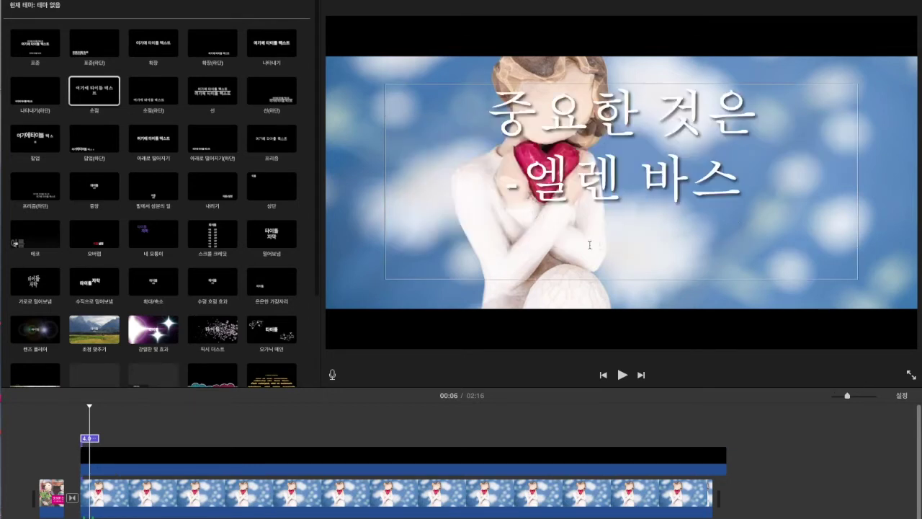
Step: Reduce the font size of the "-엘렌 바스" line, keep its font, and right-align both lines of the title
{"action": "triple_click", "coordinate": [574, 247]}
{"action": "left_click_drag", "start_coordinate": [747, 183], "coordinate": [459, 186]}
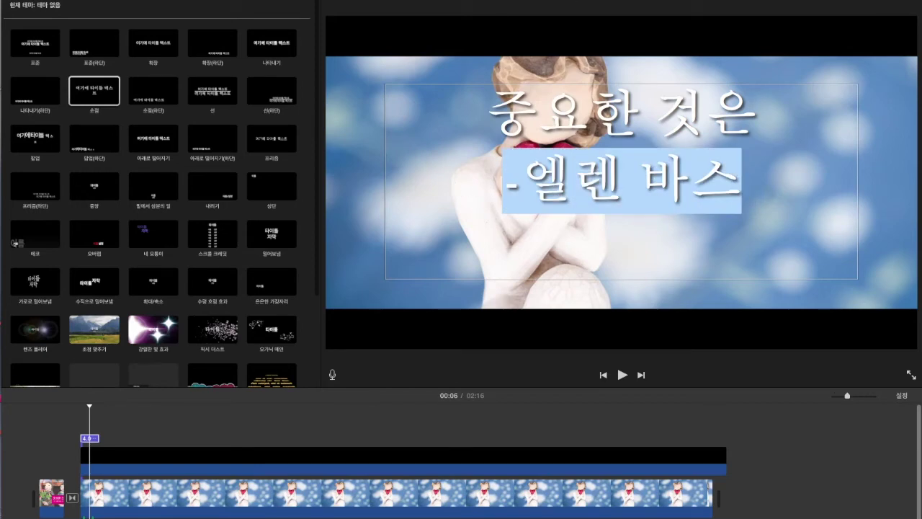
{"action": "left_click", "coordinate": [504, 2]}
{"action": "scroll", "coordinate": [504, 137], "scroll_direction": "up", "scroll_amount": 7}
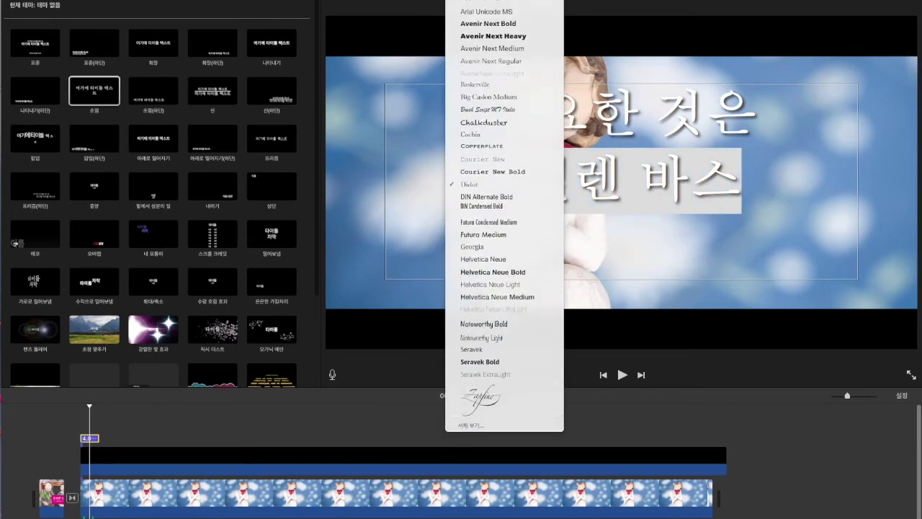
{"action": "left_click", "coordinate": [688, 136]}
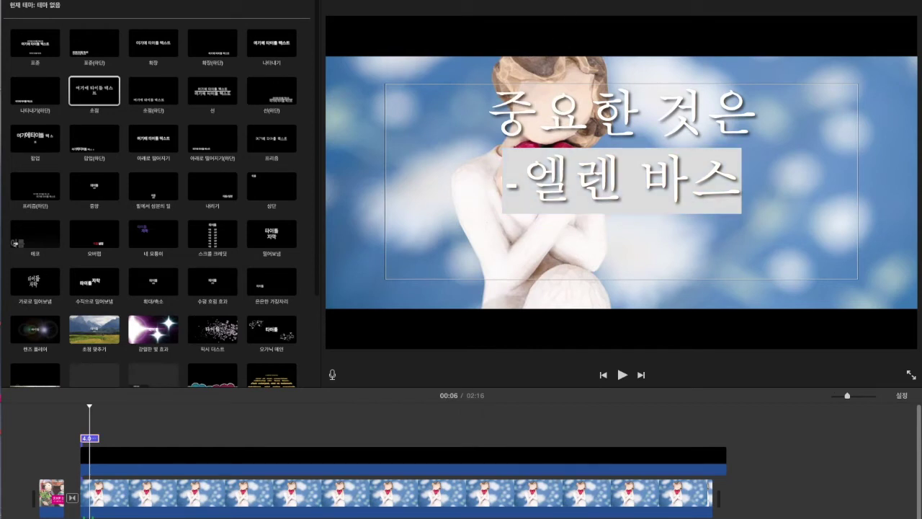
{"action": "key", "text": "Return"}
{"action": "left_click", "coordinate": [674, 184]}
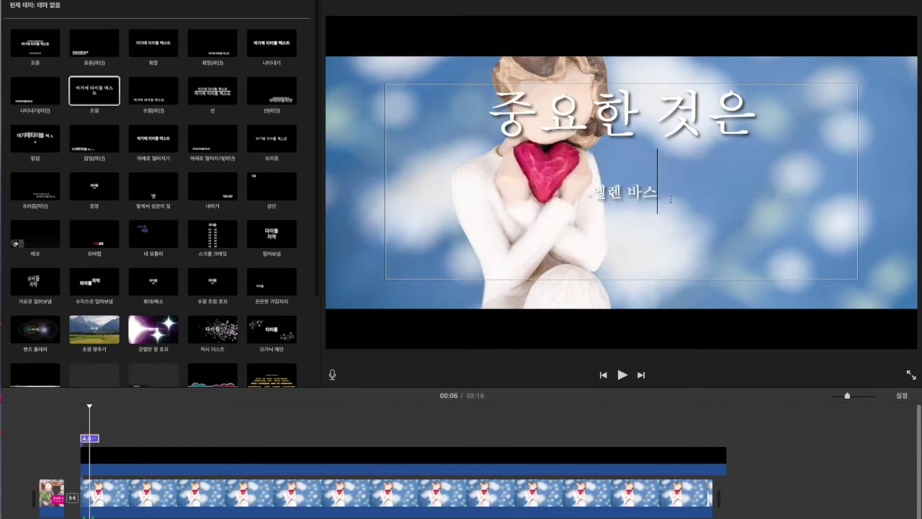
{"action": "left_click_drag", "start_coordinate": [670, 199], "coordinate": [596, 15]}
{"action": "key", "text": "super+shift+]"}
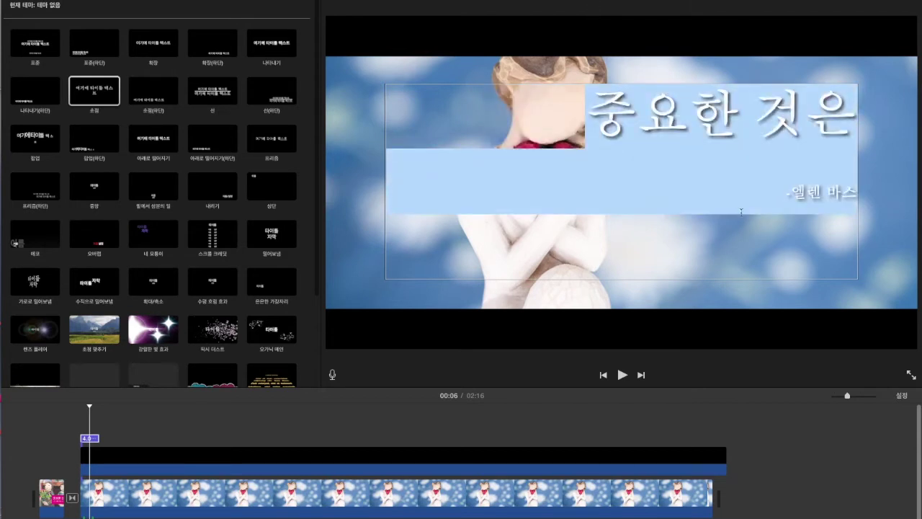
{"action": "left_click", "coordinate": [887, 233]}
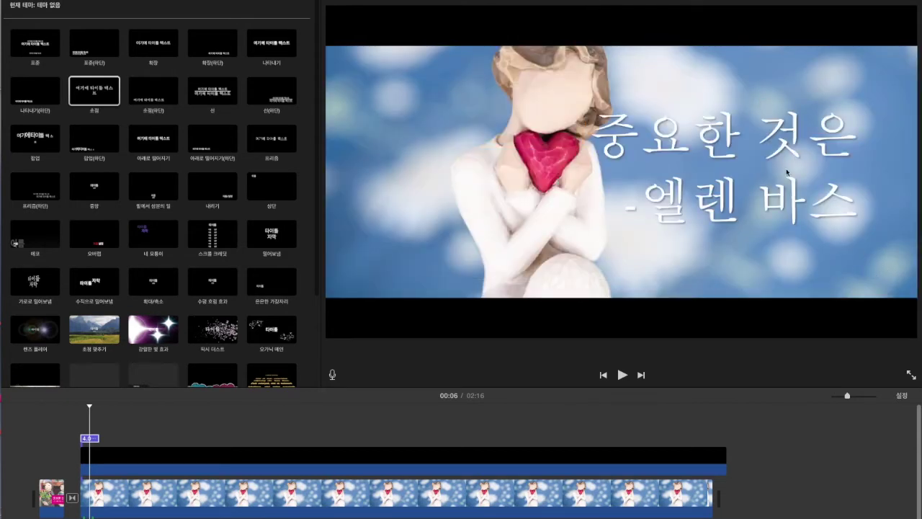
Step: Reduce the font size of both lines of the "중요한 것은" title
{"action": "left_click", "coordinate": [787, 171]}
{"action": "left_click", "coordinate": [692, 189]}
{"action": "key", "text": "super+a"}
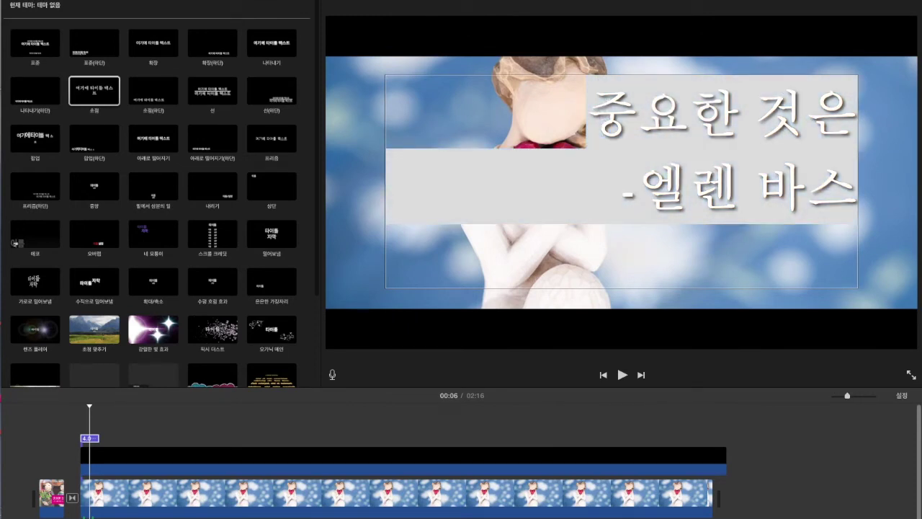
{"action": "key", "text": "Return"}
{"action": "left_click", "coordinate": [849, 176]}
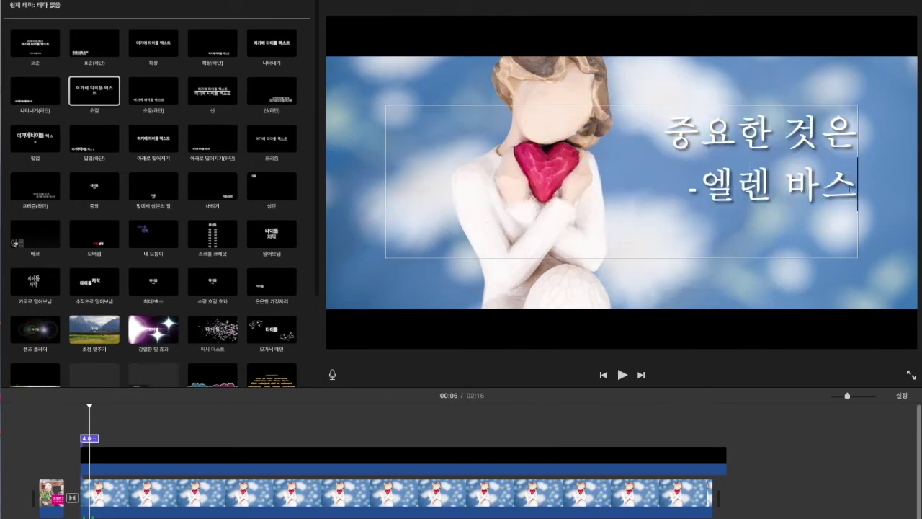
Step: Make the "-엘렌 바스" line much smaller than the poem title line and apply the title edit
{"action": "left_click_drag", "start_coordinate": [849, 189], "coordinate": [689, 188]}
{"action": "left_click", "coordinate": [751, 170]}
{"action": "left_click_drag", "start_coordinate": [675, 190], "coordinate": [857, 184]}
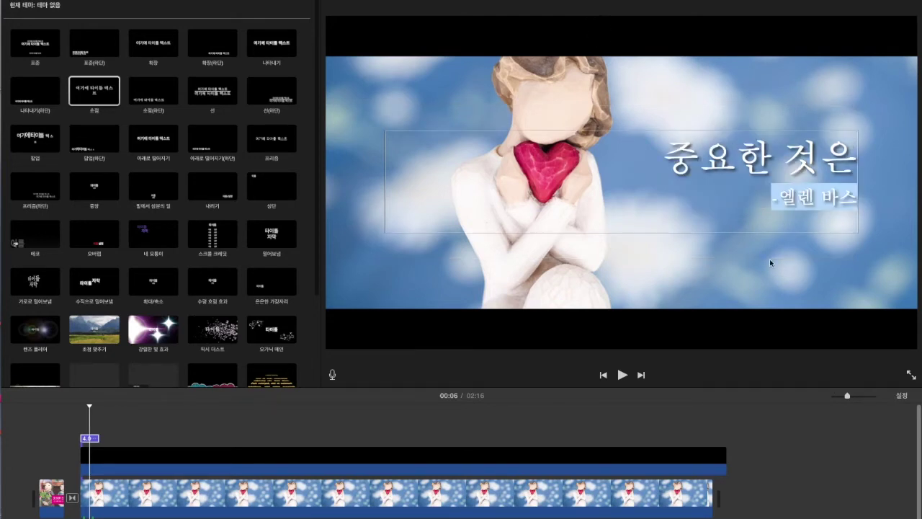
{"action": "left_click", "coordinate": [797, 280]}
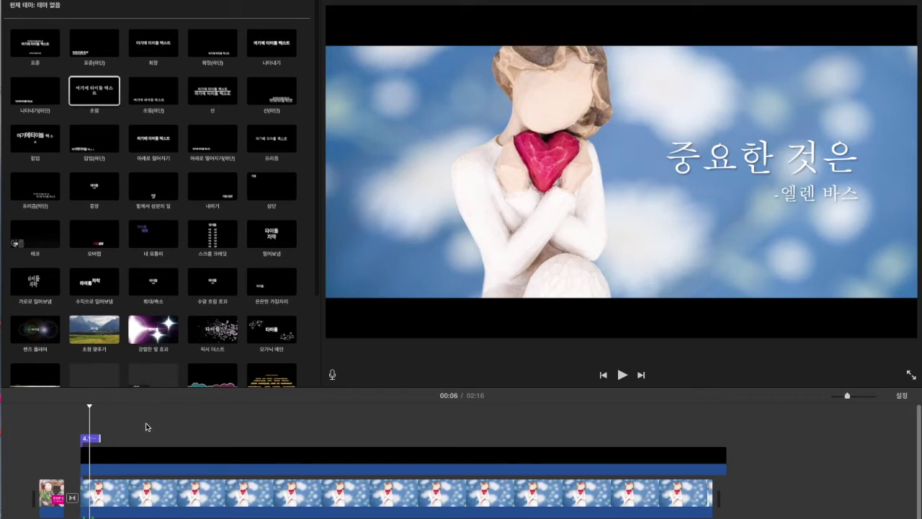
Step: Preview past the first title, then add a second 초점 title at about 0:14 with the poem's five lines starting with "삶을 사랑하는 것"
{"action": "left_click", "coordinate": [110, 429]}
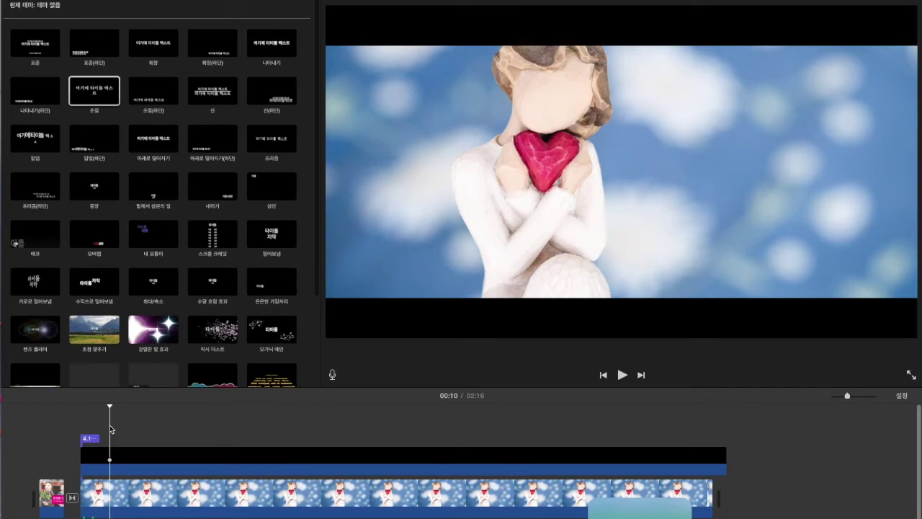
{"action": "left_click", "coordinate": [104, 427]}
{"action": "key", "text": "space"}
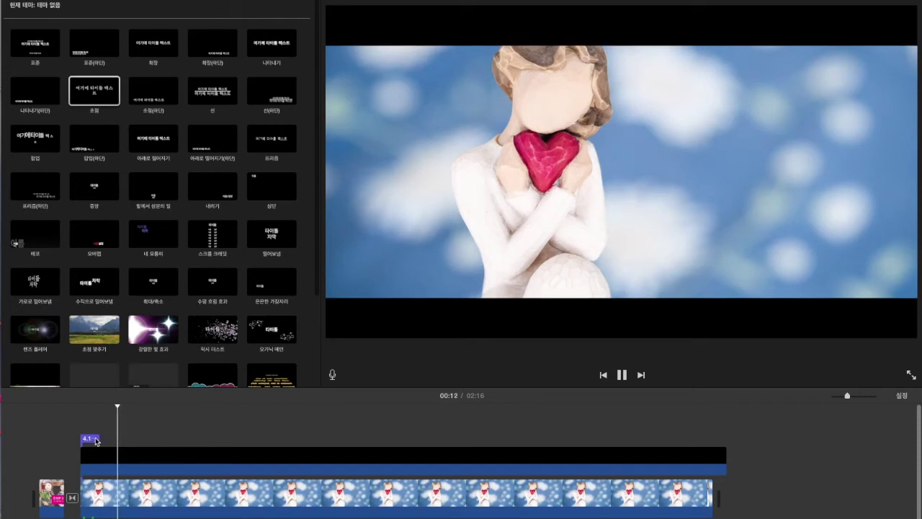
{"action": "key", "text": "space"}
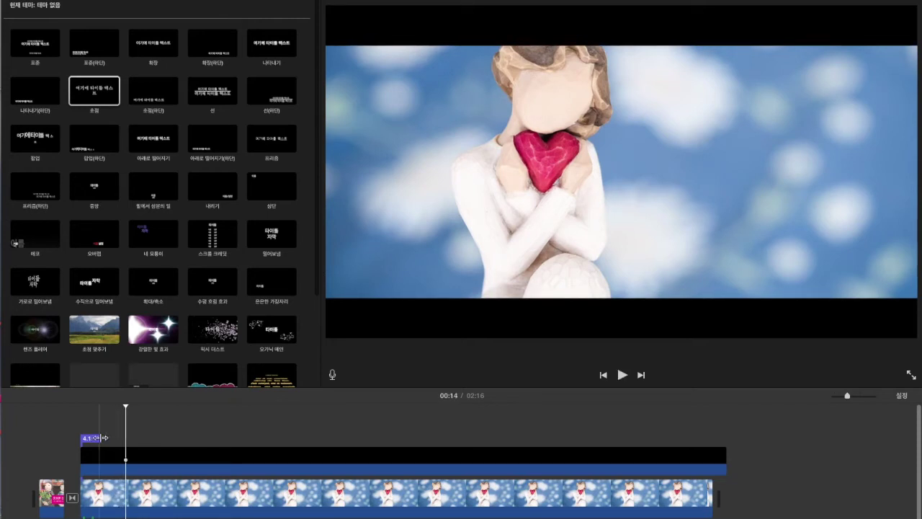
{"action": "left_click_drag", "start_coordinate": [94, 90], "coordinate": [132, 427]}
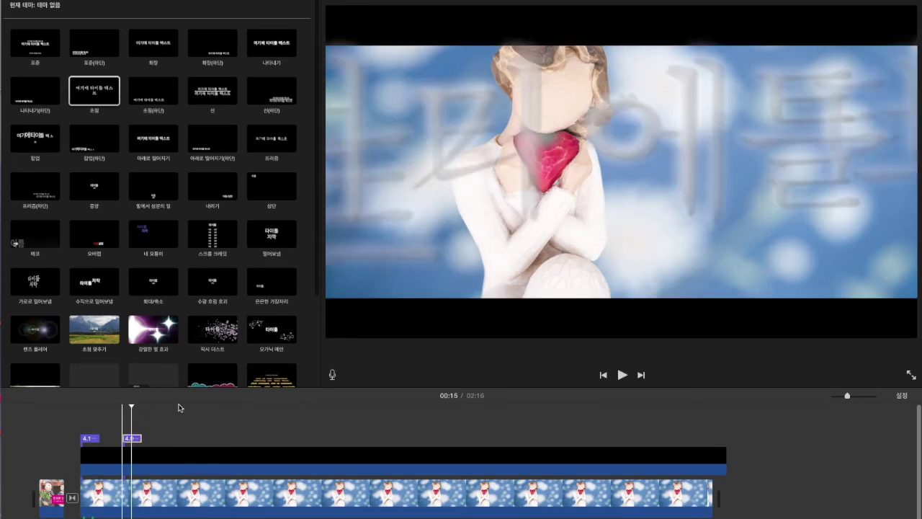
{"action": "type", "text": "이 없을 때에도, 소중히 쥐고 있던 모든 것이 불탄 종이처럼 손에서 바스러지고"}
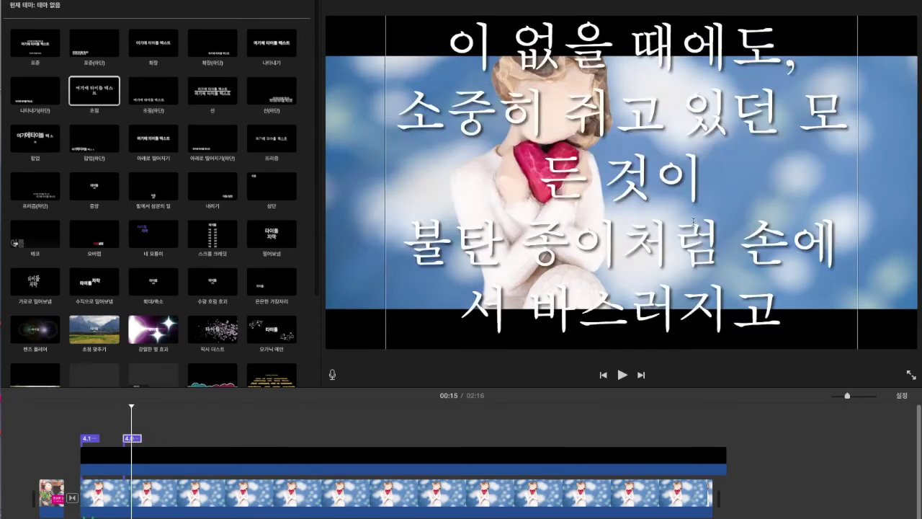
Step: Reduce the font size of all the poem lines, right-align them and apply the title edit
{"action": "key", "text": "super+a"}
{"action": "key", "text": "super+Tab"}
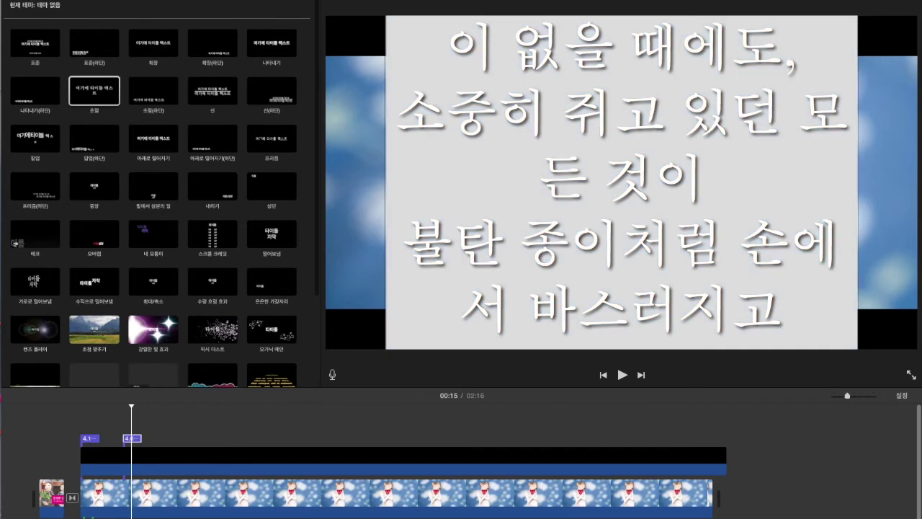
{"action": "key", "text": "Return"}
{"action": "key", "text": "super+shift+bracketright"}
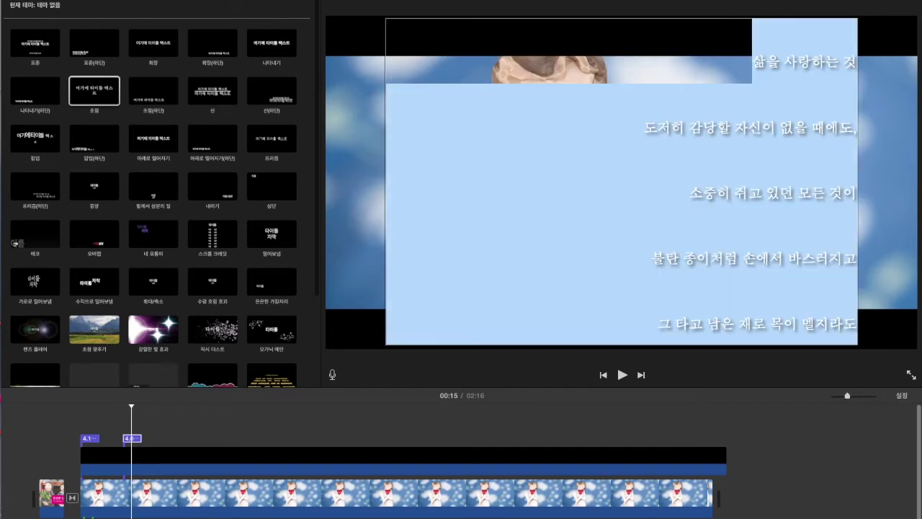
{"action": "left_click", "coordinate": [884, 144]}
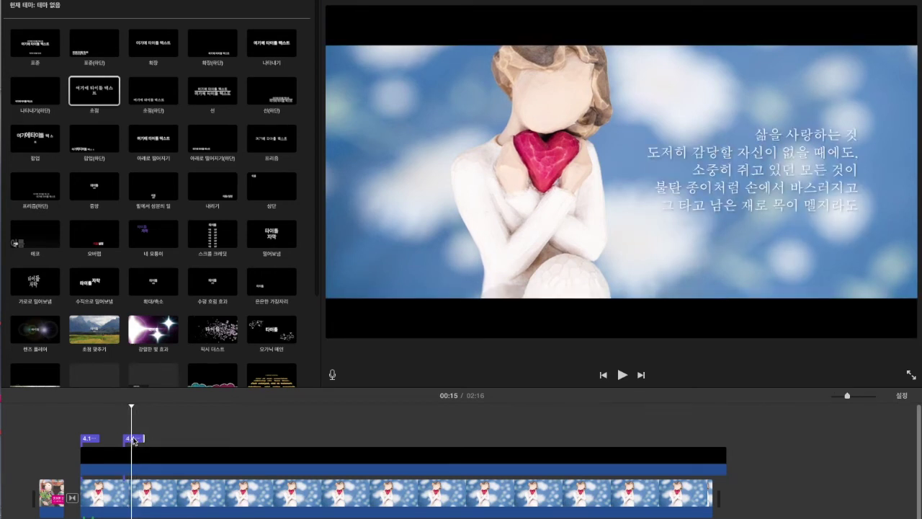
Step: Extend the poem verse title to 23.2 seconds to follow the narration, checking playback near its end
{"action": "left_click_drag", "start_coordinate": [143, 439], "coordinate": [179, 441]}
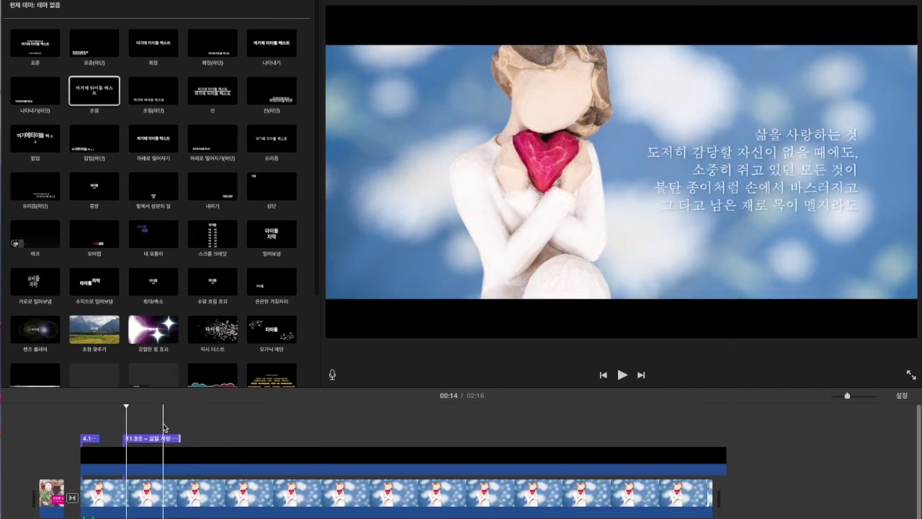
{"action": "left_click", "coordinate": [164, 426]}
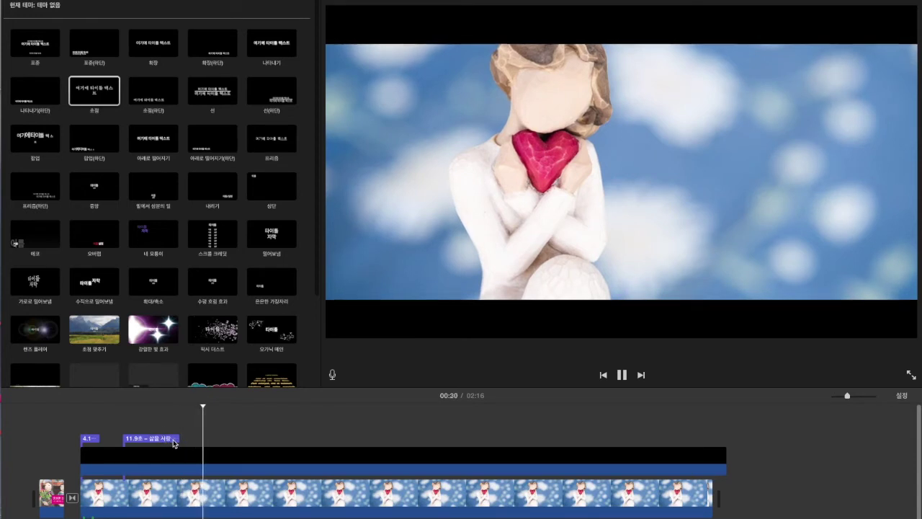
{"action": "left_click", "coordinate": [167, 441]}
{"action": "left_click_drag", "start_coordinate": [178, 438], "coordinate": [232, 438]}
{"action": "left_click", "coordinate": [217, 434]}
{"action": "left_click", "coordinate": [207, 425]}
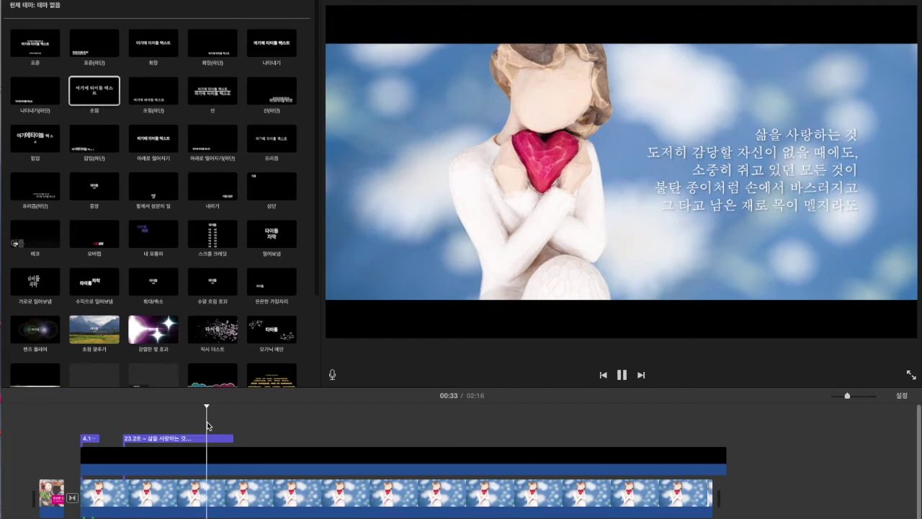
{"action": "left_click", "coordinate": [216, 427]}
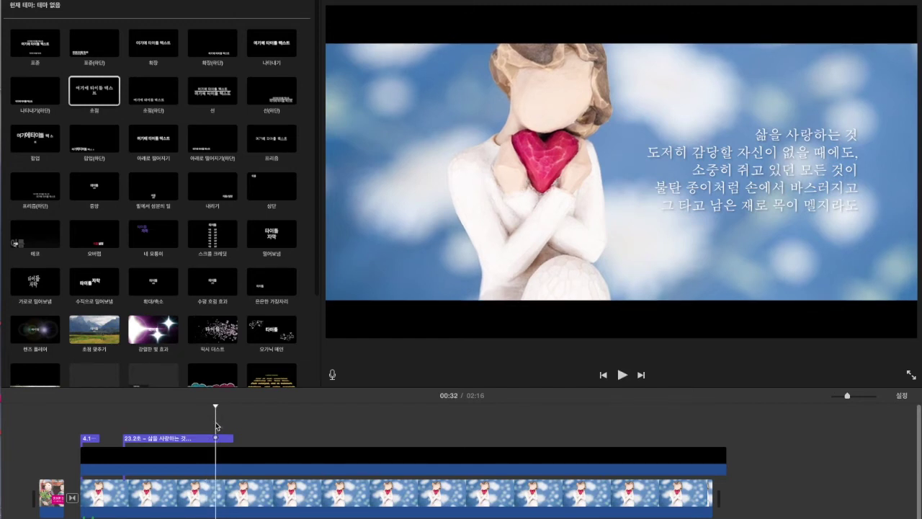
Step: Preview the narration past the first verse and add another 초점 title at about 0:40, where the next verse starts
{"action": "key", "text": "space"}
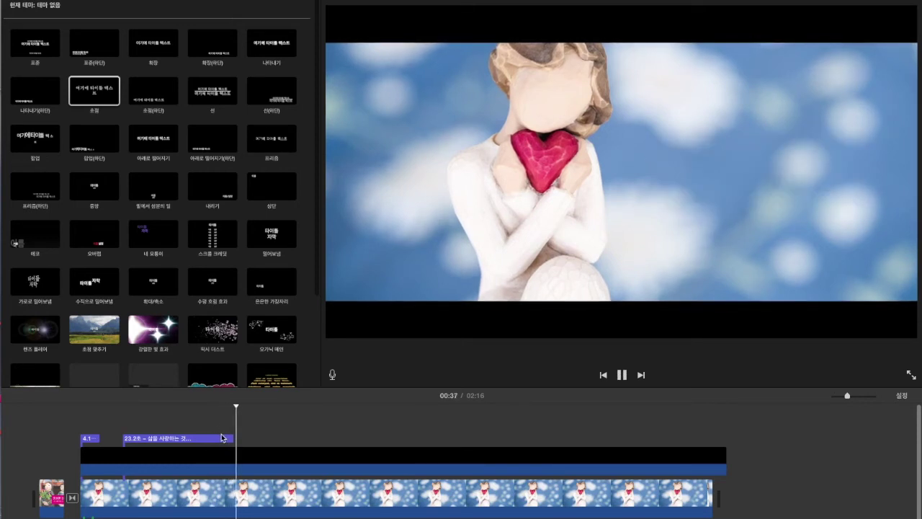
{"action": "key", "text": "space"}
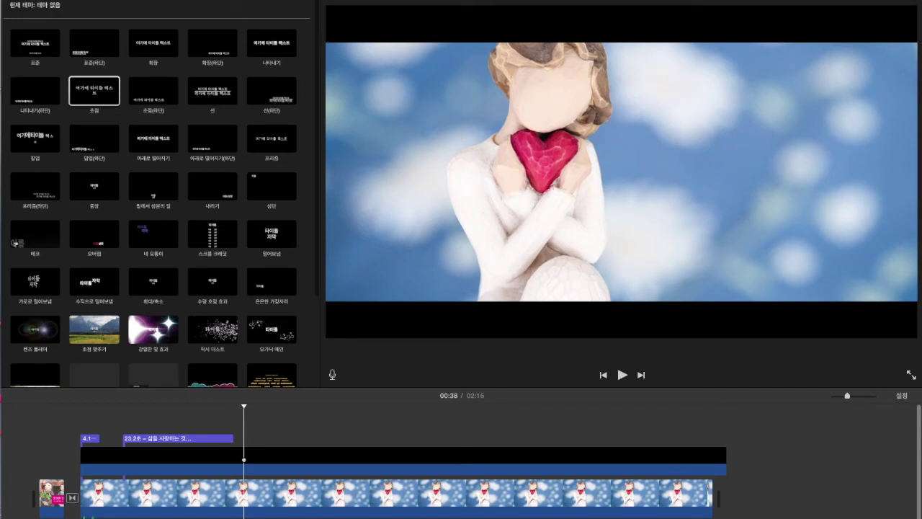
{"action": "left_click", "coordinate": [258, 433]}
{"action": "left_click", "coordinate": [251, 434]}
{"action": "key", "text": "space"}
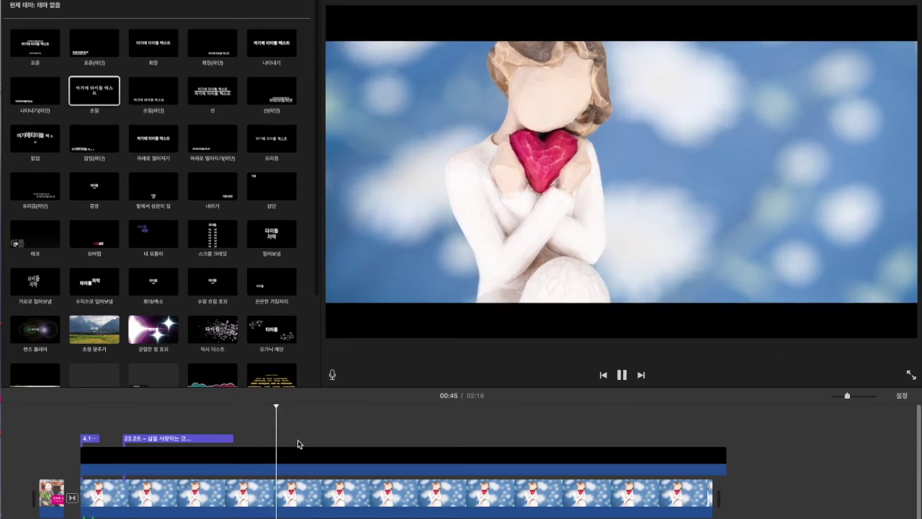
{"action": "key", "text": "space"}
{"action": "left_click_drag", "start_coordinate": [101, 97], "coordinate": [257, 434]}
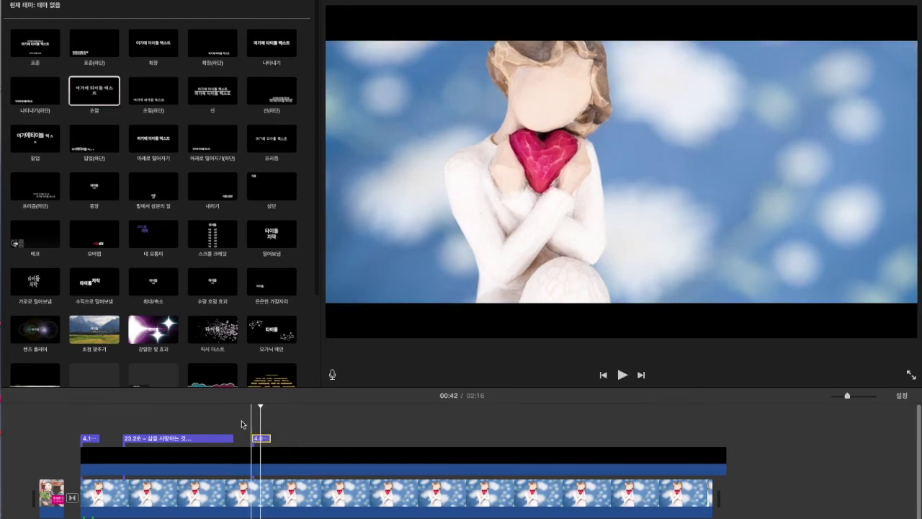
{"action": "left_click", "coordinate": [237, 422]}
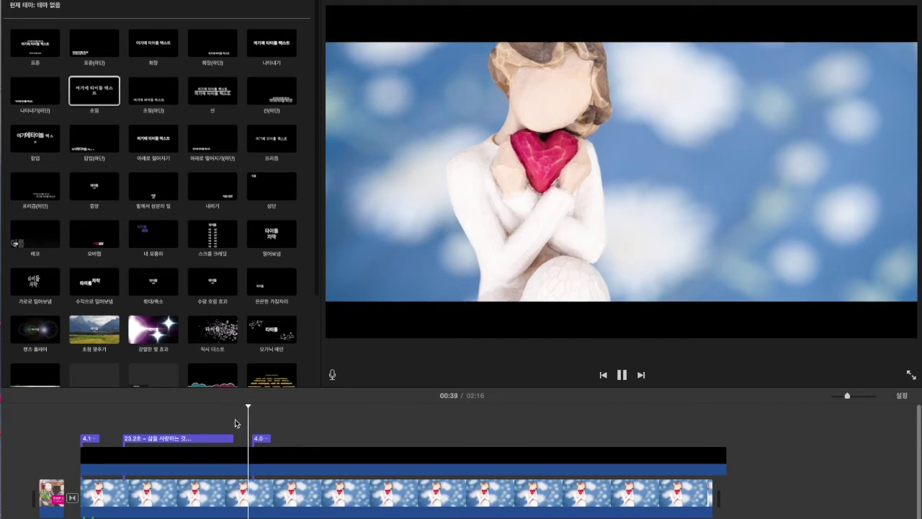
{"action": "key", "text": "space"}
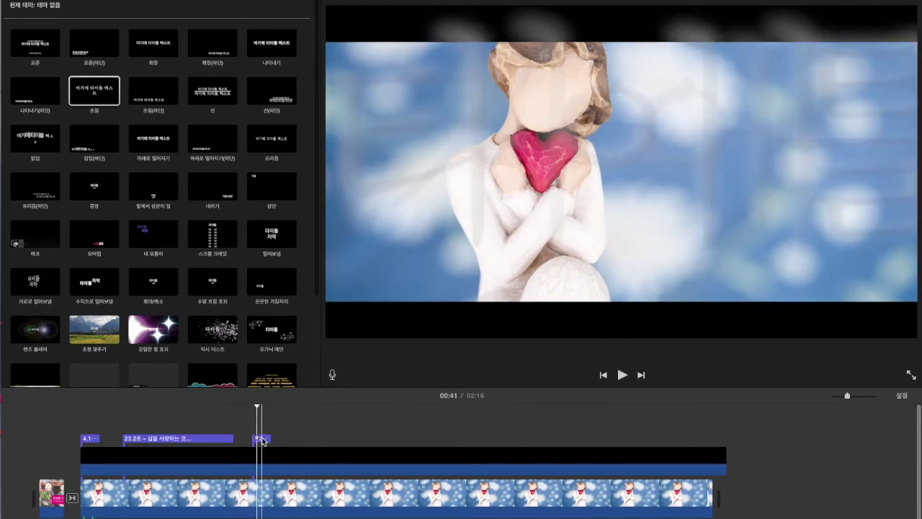
Step: Replace the new title's text with the verse containing "슬픔이 당신과 함께 앉아서", reduce its font size, right-align it and apply the edit
{"action": "left_click", "coordinate": [262, 440]}
{"action": "left_click", "coordinate": [710, 181]}
{"action": "key", "text": "super+a"}
{"action": "key", "text": "super+v"}
{"action": "key", "text": "super+a"}
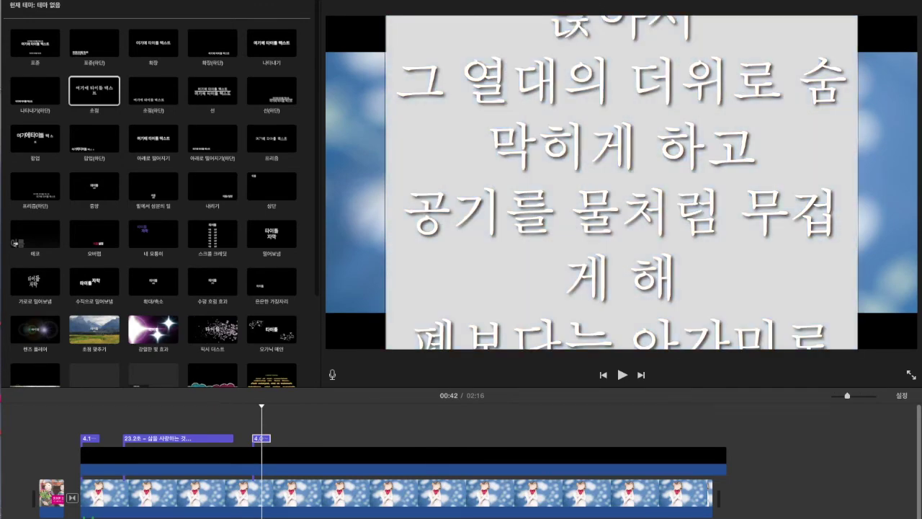
{"action": "key", "text": "Return"}
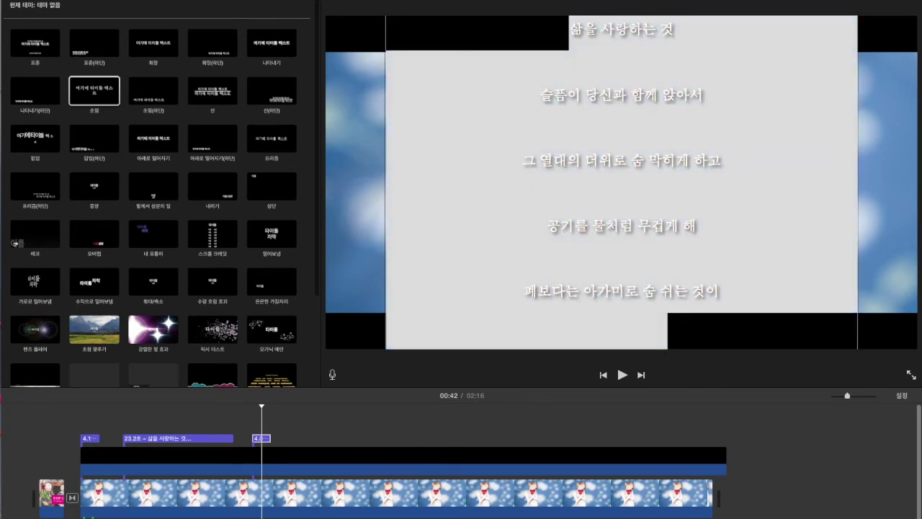
{"action": "key", "text": "super+shift+bracketright"}
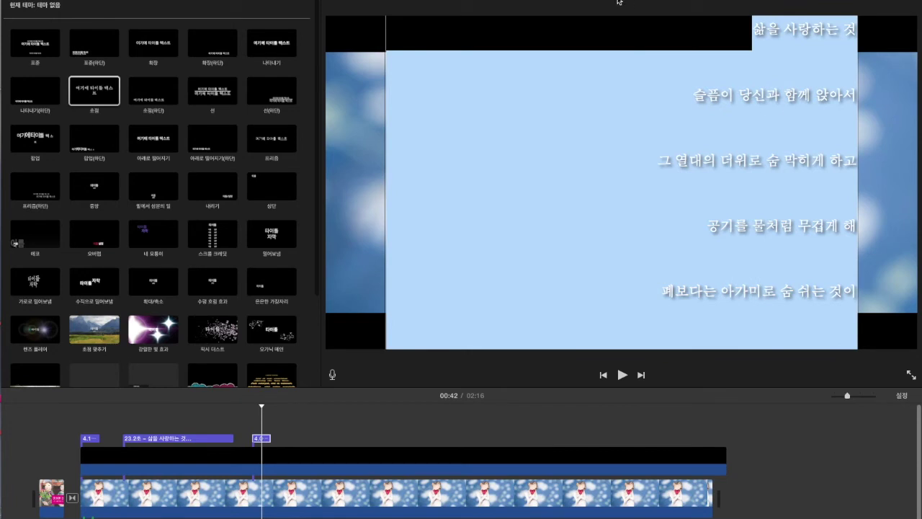
{"action": "left_click", "coordinate": [870, 145]}
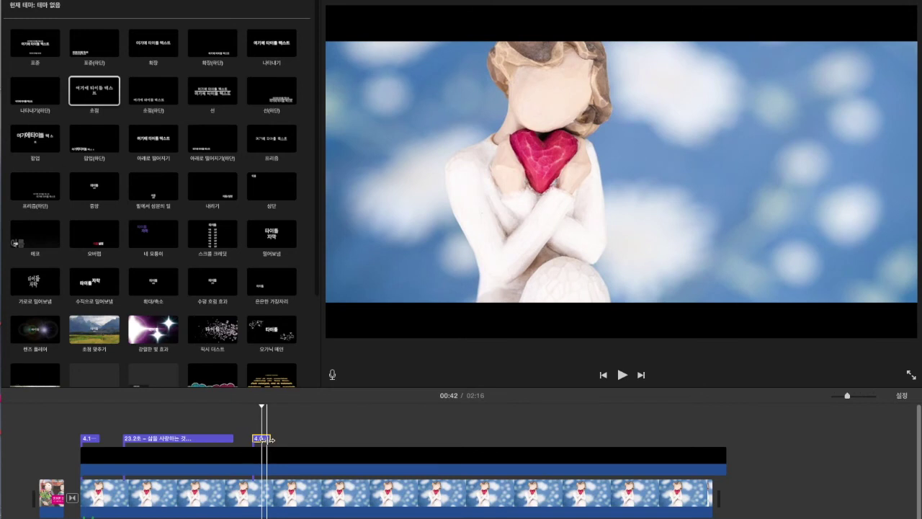
Step: Extend the second verse title to 23.7 seconds to follow the narration, checking playback near its end
{"action": "left_click_drag", "start_coordinate": [271, 448], "coordinate": [347, 449]}
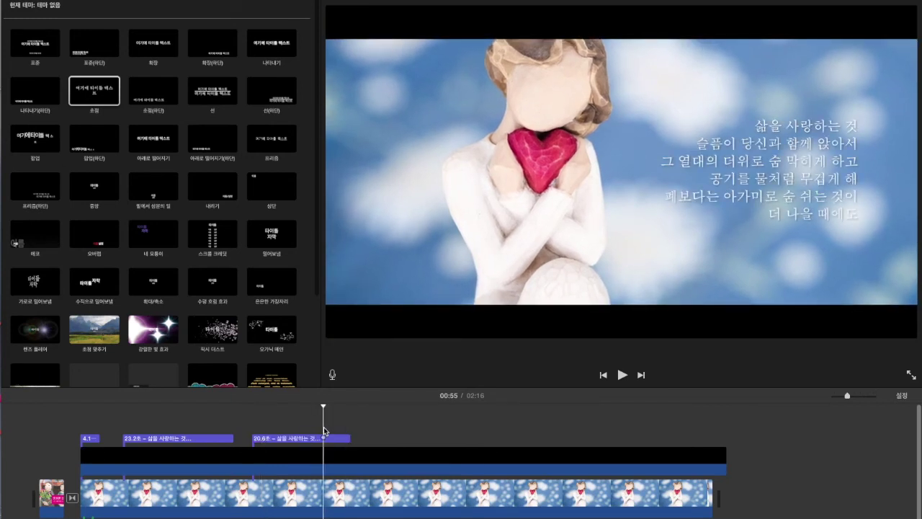
{"action": "key", "text": "space"}
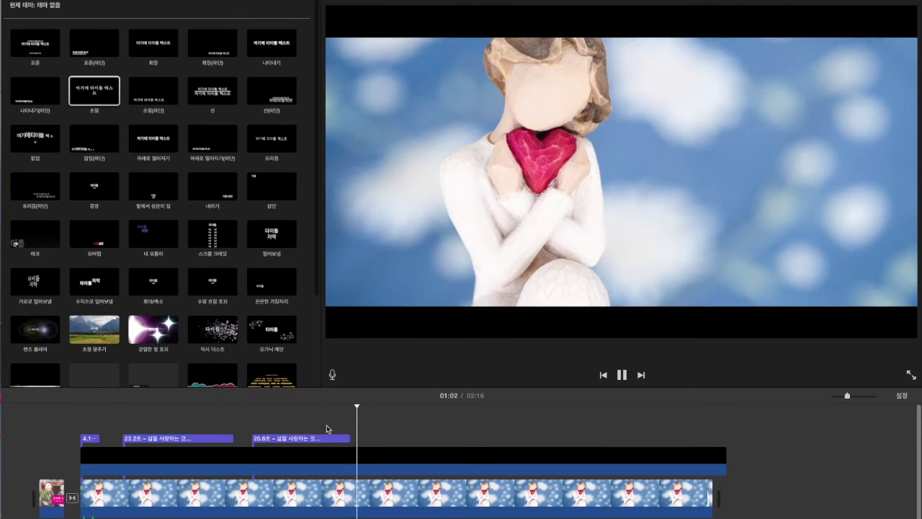
{"action": "left_click", "coordinate": [337, 431]}
{"action": "left_click_drag", "start_coordinate": [350, 438], "coordinate": [365, 438]}
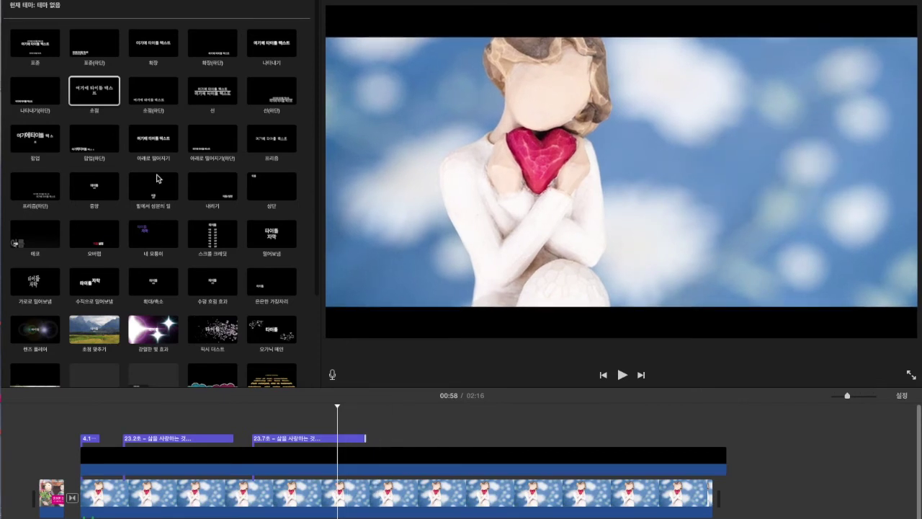
Step: Add a 21.8-second 초점 title at about 1:07 with the verse containing "슬픔이 마치 당신 몸의 일부인 양"
{"action": "left_click_drag", "start_coordinate": [110, 88], "coordinate": [373, 424]}
{"action": "left_click", "coordinate": [373, 424]}
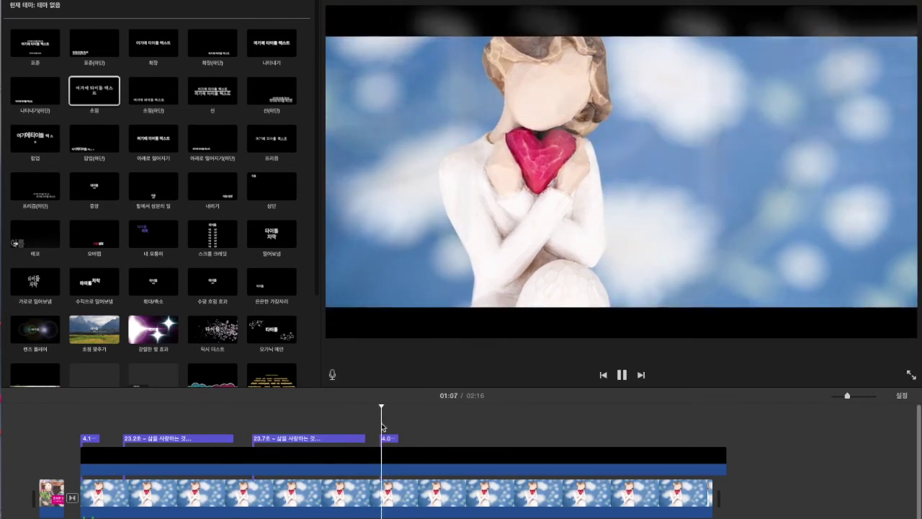
{"action": "left_click_drag", "start_coordinate": [398, 439], "coordinate": [483, 445]}
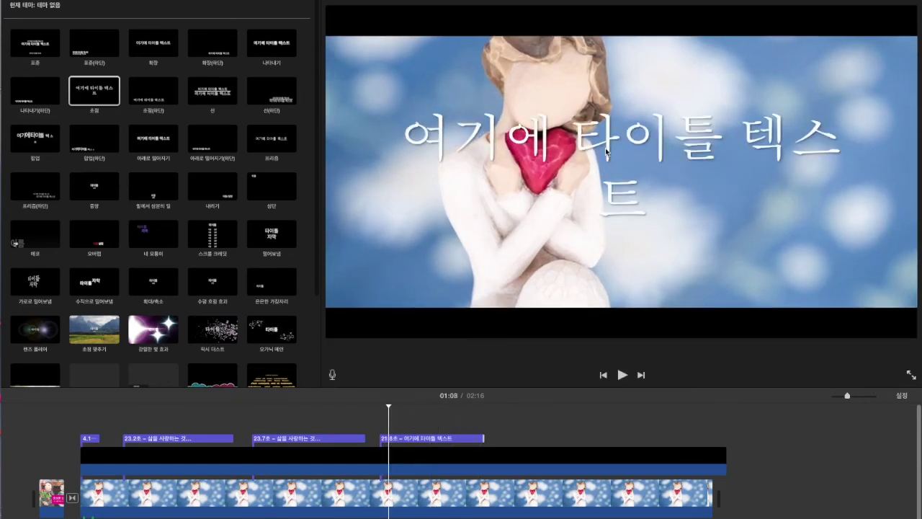
{"action": "double_click", "coordinate": [608, 159]}
{"action": "key", "text": "super+v"}
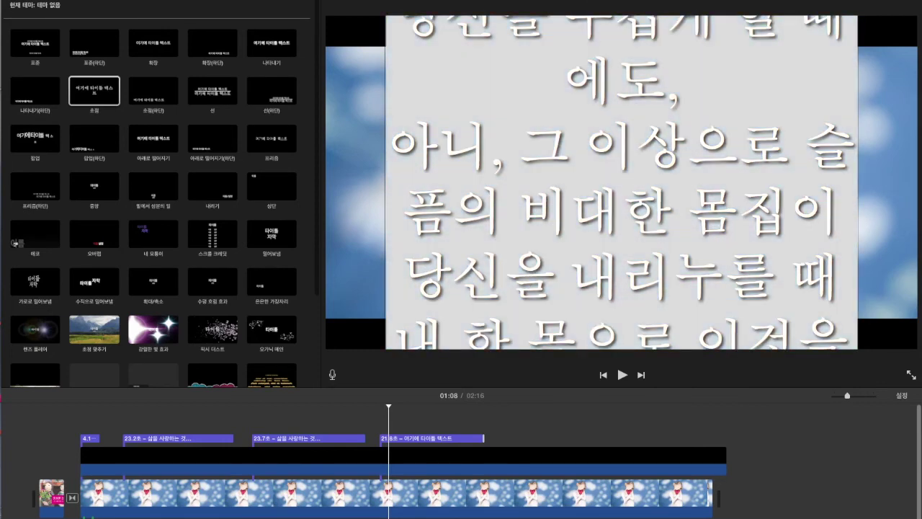
Step: Reduce the font size of the third verse's text, right-align it and apply the title edit
{"action": "key", "text": "Return"}
{"action": "key", "text": "super+shift+bracketright"}
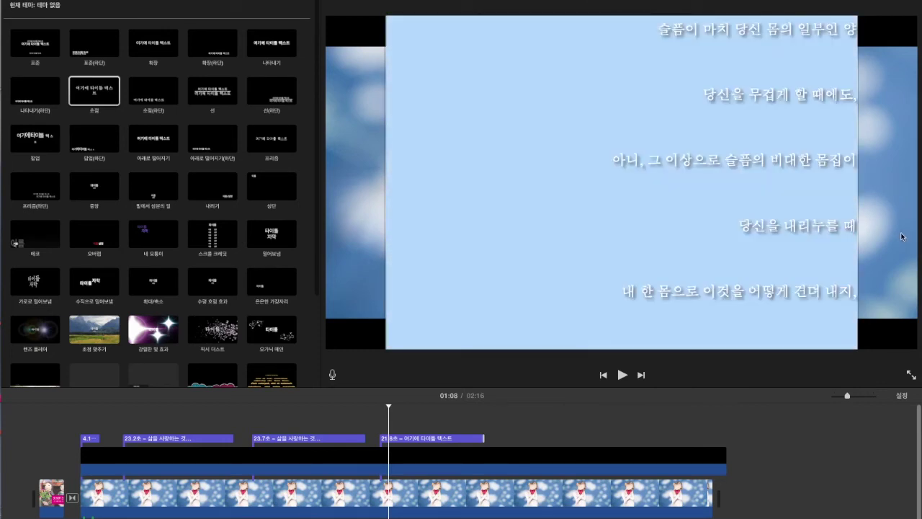
{"action": "left_click", "coordinate": [900, 236]}
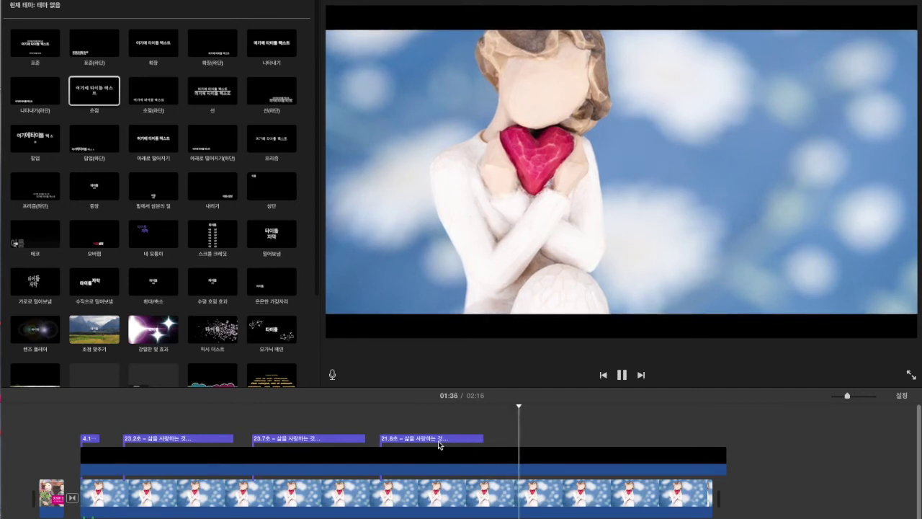
Step: Extend the third verse title to 30.5 seconds and check playback near its end
{"action": "left_click", "coordinate": [472, 438]}
{"action": "left_click_drag", "start_coordinate": [478, 439], "coordinate": [524, 439]}
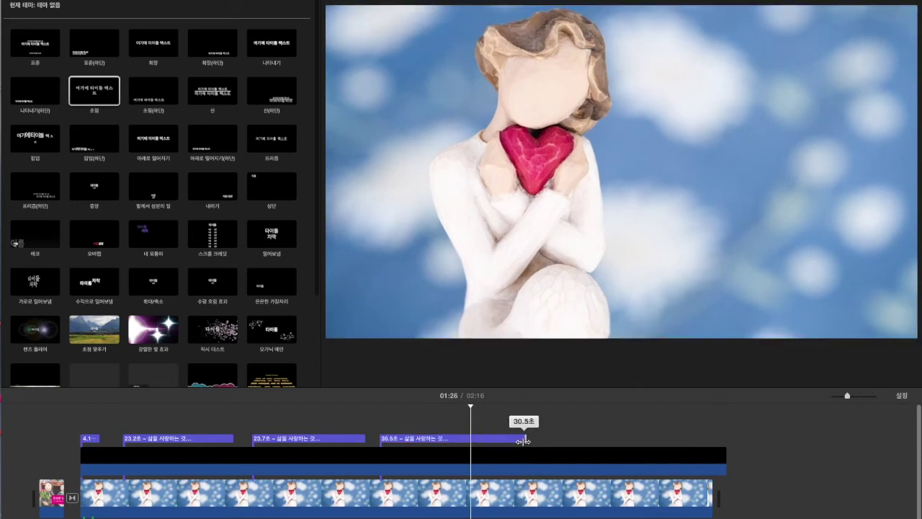
{"action": "key", "text": "space"}
{"action": "left_click", "coordinate": [508, 426]}
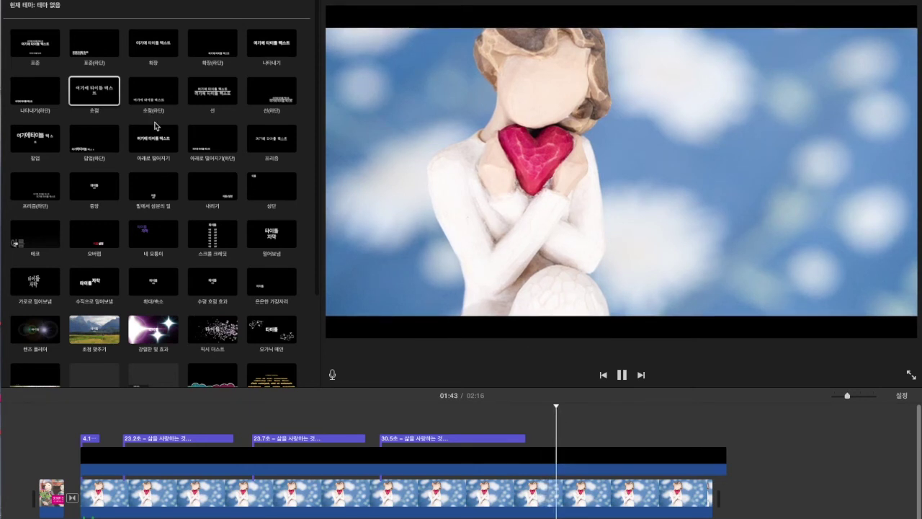
Step: Add another 초점 title at about 1:41 with the final verse starting with "당신은 두 손으로 얼굴을 움켜쥐듯"
{"action": "left_click_drag", "start_coordinate": [119, 103], "coordinate": [555, 416]}
{"action": "left_click", "coordinate": [657, 127]}
{"action": "key", "text": "super+a"}
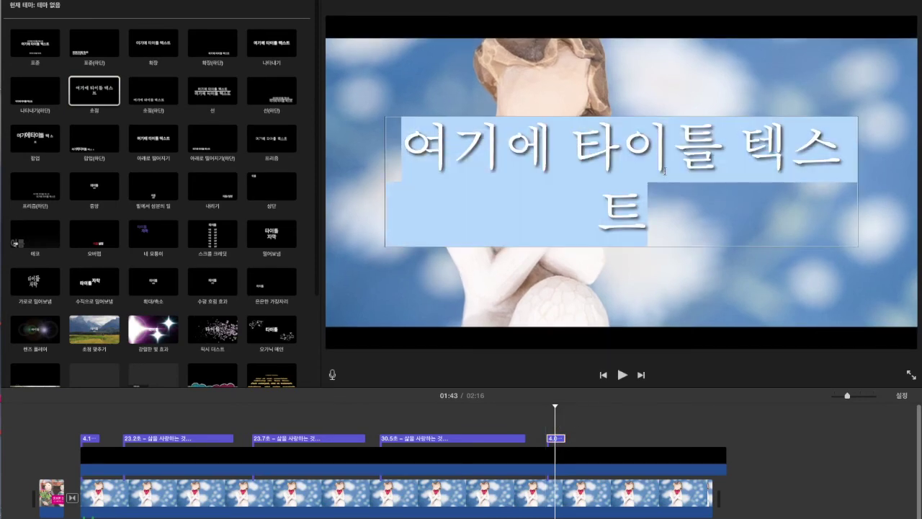
{"action": "type", "text": "매력적인 미소도, 매혹적인 눈빛도 없는 그저 평범한 그 얼굴에게 말한다. 그래, 너를 받아들일 거야"}
Step: Reduce and right-align the final verse's text, apply the edit and extend its title to 23.4 seconds, checking playback near its end
{"action": "key", "text": "super+a"}
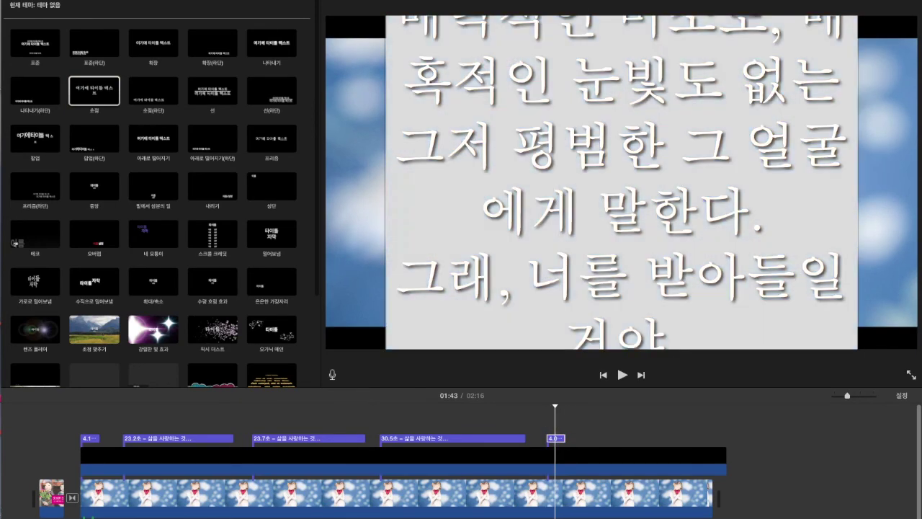
{"action": "key", "text": "Return"}
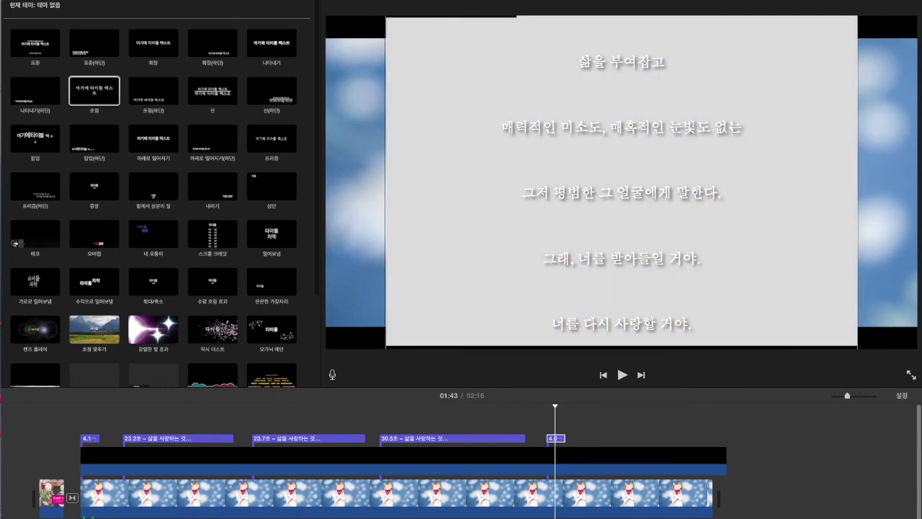
{"action": "key", "text": "super+shift+]"}
{"action": "left_click", "coordinate": [872, 185]}
{"action": "left_click", "coordinate": [874, 184]}
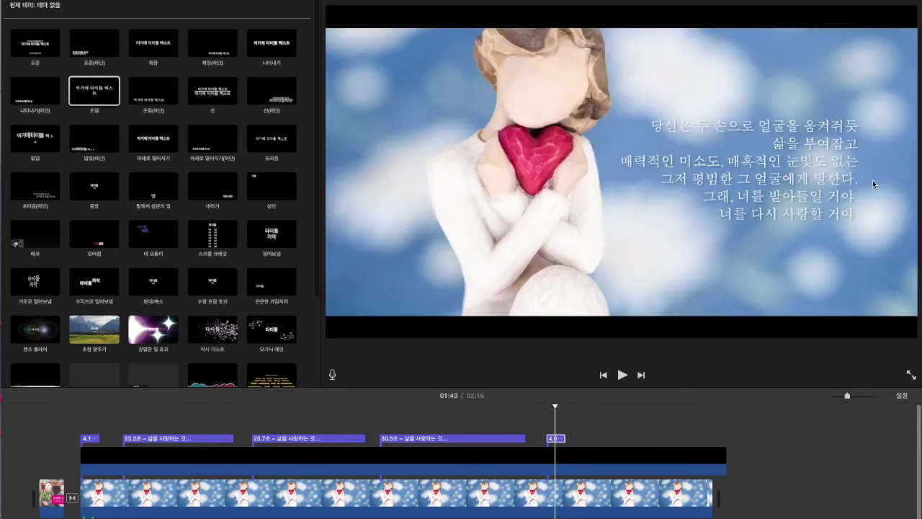
{"action": "left_click_drag", "start_coordinate": [564, 438], "coordinate": [657, 447]}
{"action": "left_click", "coordinate": [625, 427]}
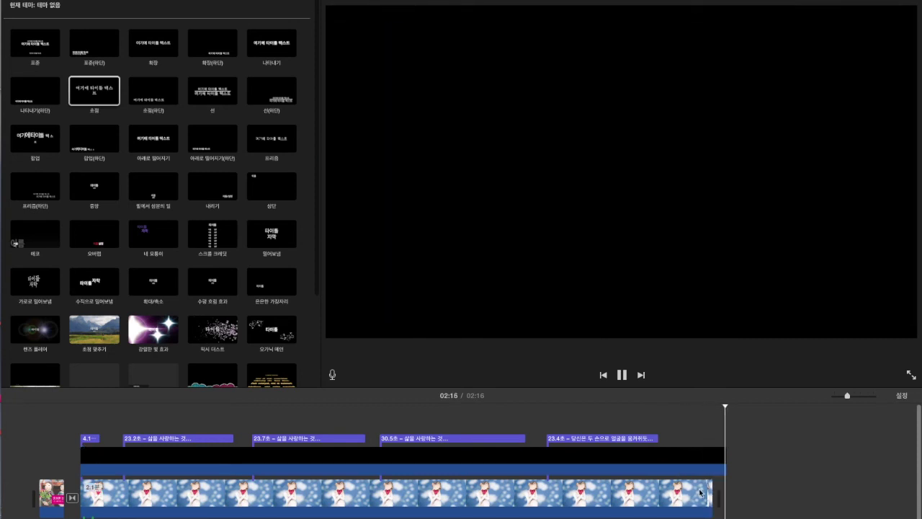
Step: Match the ends of the background image and the black letterbox overlay, and preview the project from the start
{"action": "left_click", "coordinate": [703, 493]}
{"action": "left_click_drag", "start_coordinate": [711, 493], "coordinate": [717, 494]}
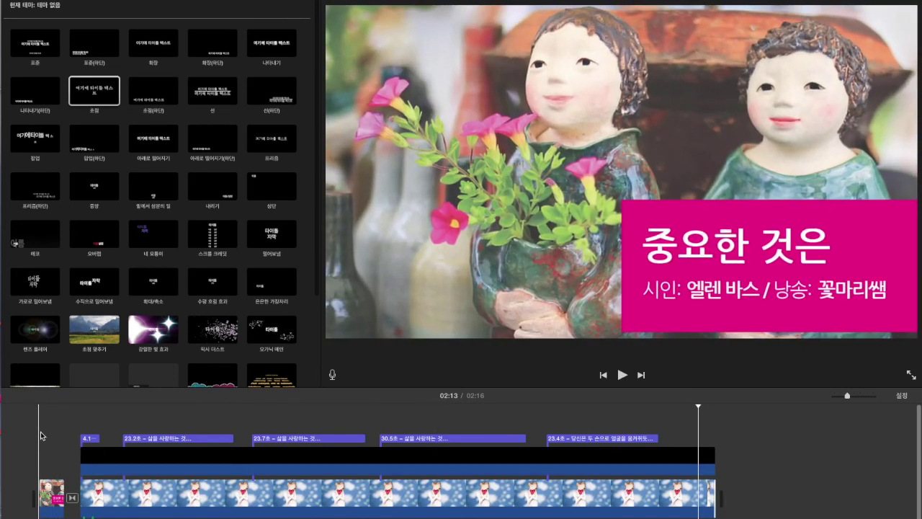
{"action": "key", "text": "space"}
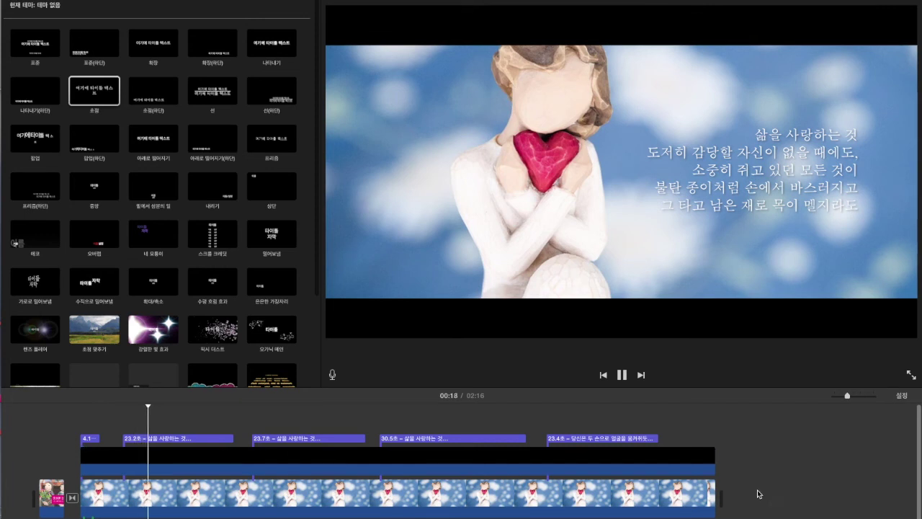
{"action": "key", "text": "space"}
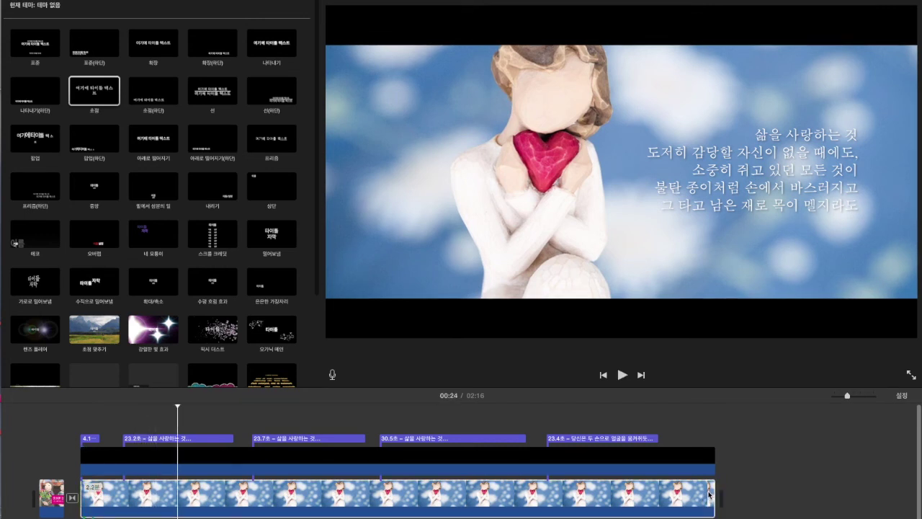
Step: Extend the background image to bring the project to 2:19 and lengthen the black letterbox overlay to the same end
{"action": "left_click_drag", "start_coordinate": [716, 497], "coordinate": [726, 494]}
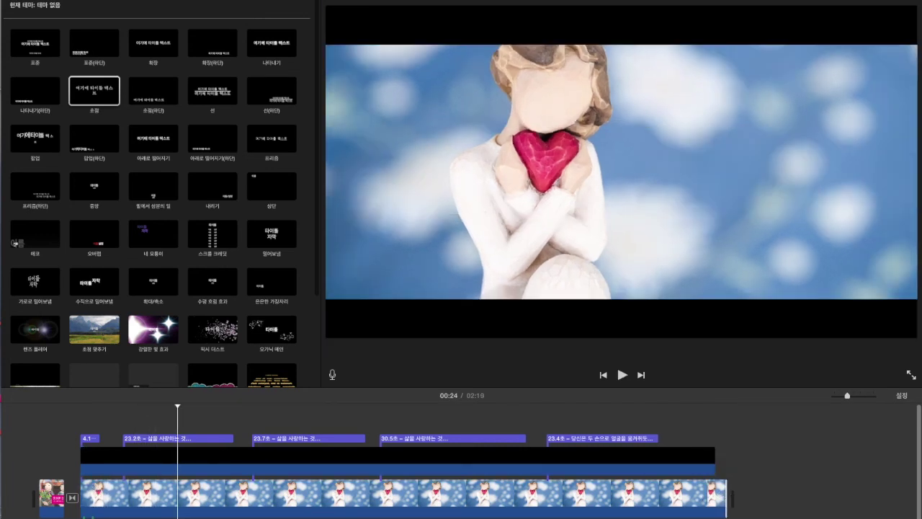
{"action": "left_click", "coordinate": [701, 421]}
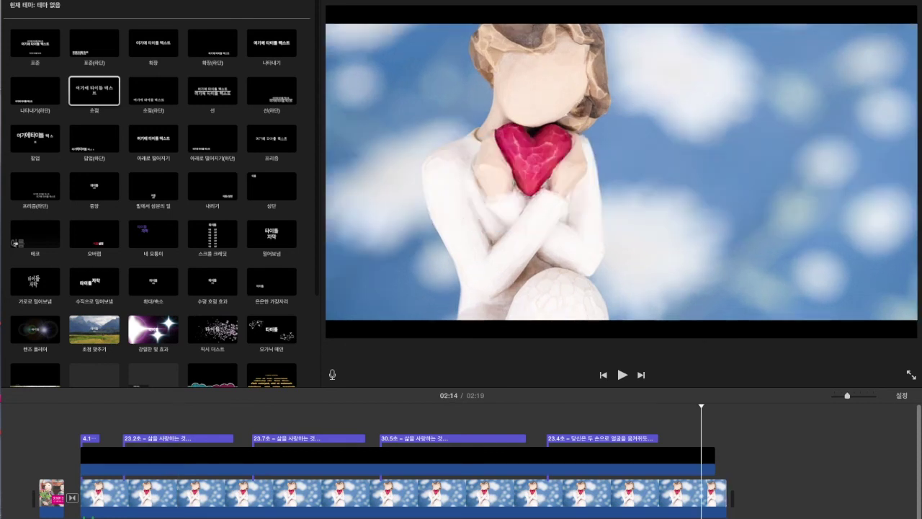
{"action": "left_click", "coordinate": [694, 459]}
{"action": "left_click_drag", "start_coordinate": [714, 461], "coordinate": [726, 461]}
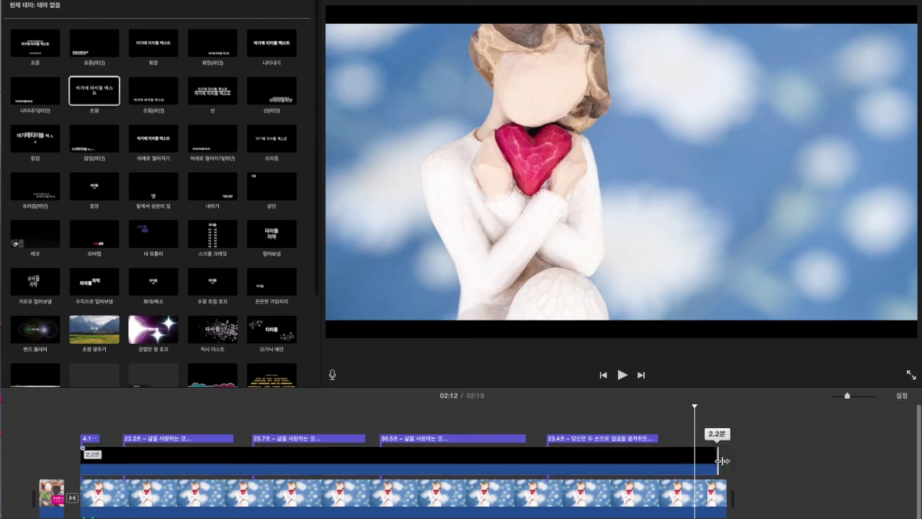
Step: Add a 초점 title at about 2:12 with a hyphen and the creator's nickname as closing credit, in smaller right-aligned text, and apply it
{"action": "left_click_drag", "start_coordinate": [101, 99], "coordinate": [695, 425]}
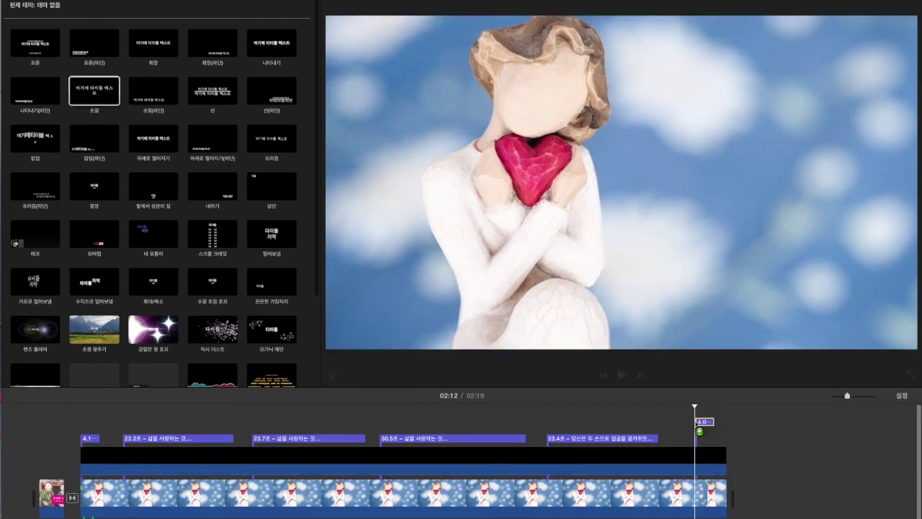
{"action": "type", "text": "꽃마리쌤"}
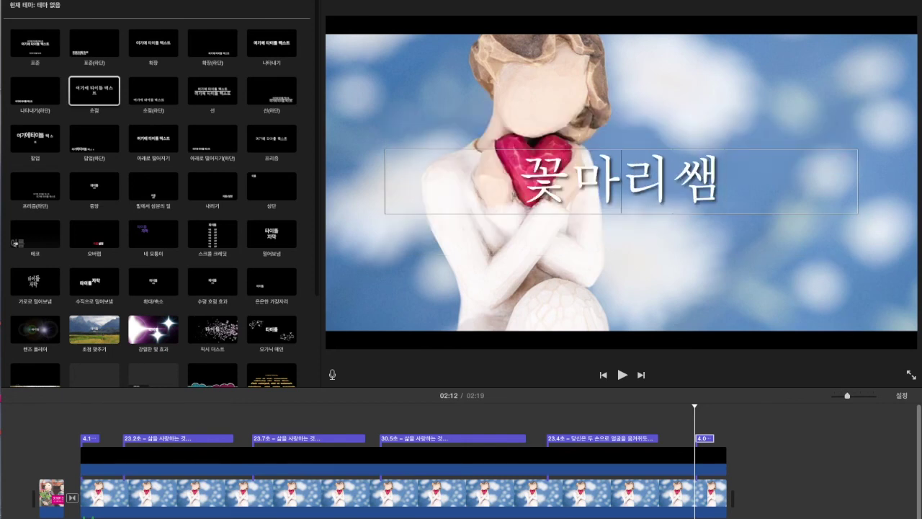
{"action": "type", "text": "-"}
{"action": "key", "text": "super+a"}
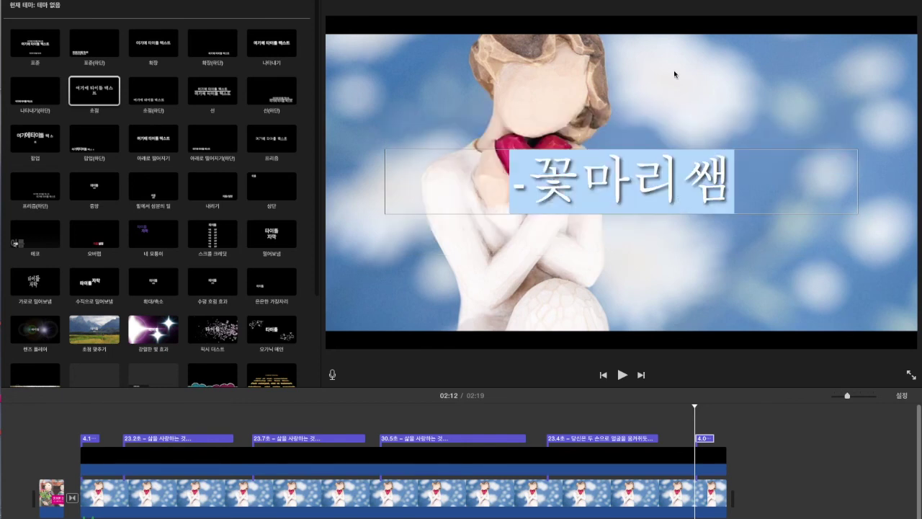
{"action": "key", "text": "super+shift+]"}
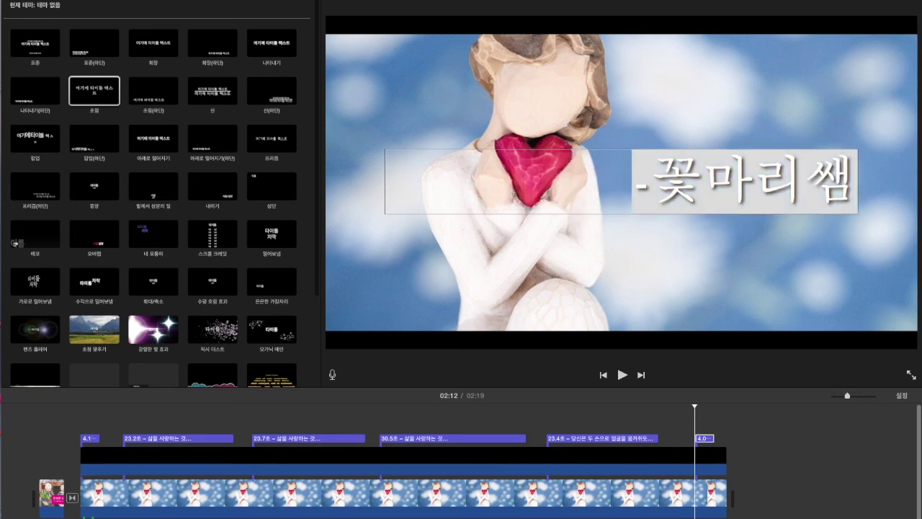
{"action": "key", "text": "Return"}
{"action": "left_click", "coordinate": [859, 310]}
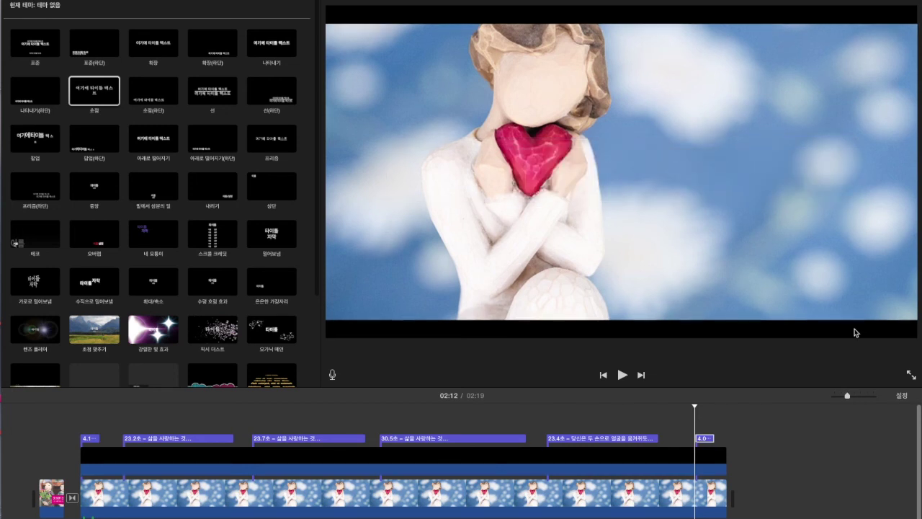
Step: Extend the closing credit title to 5.5 seconds and check the ends of the background image and black letterbox overlay
{"action": "left_click", "coordinate": [702, 438]}
{"action": "left_click_drag", "start_coordinate": [713, 438], "coordinate": [719, 438]}
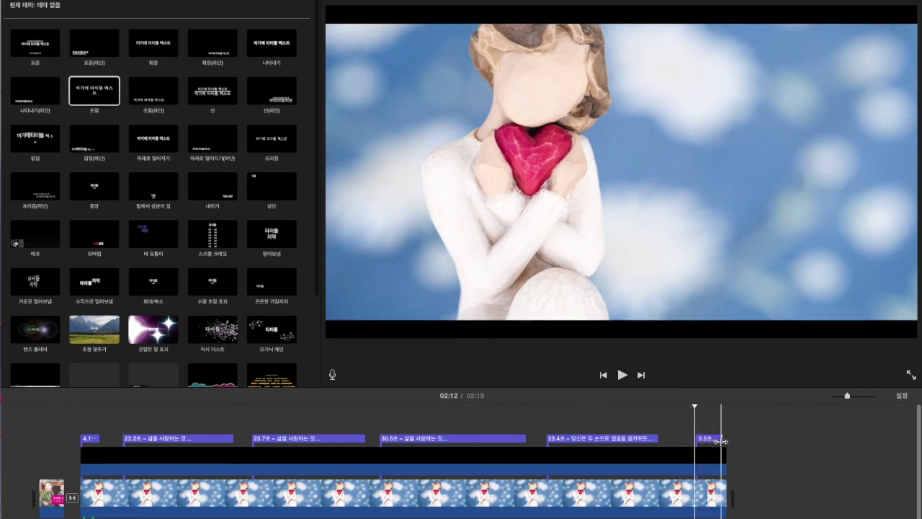
{"action": "left_click", "coordinate": [712, 492]}
{"action": "left_click_drag", "start_coordinate": [724, 491], "coordinate": [723, 491]}
{"action": "left_click", "coordinate": [719, 468]}
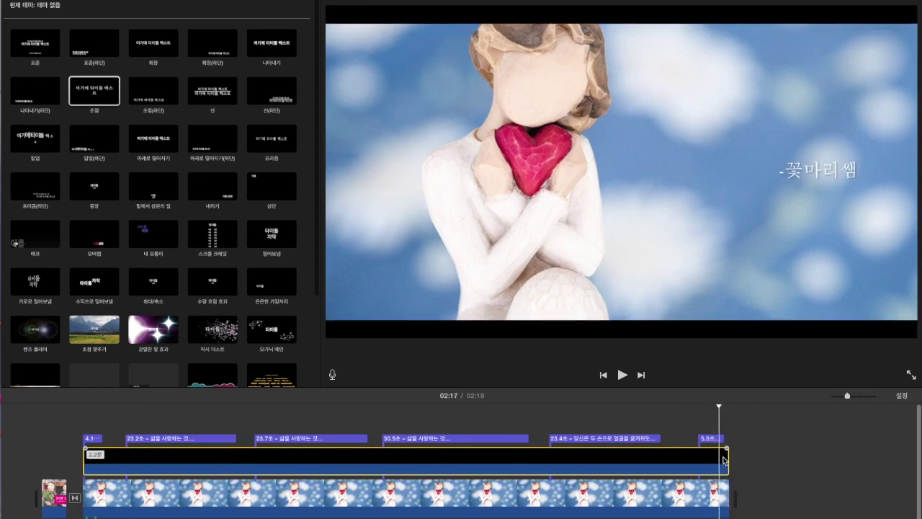
{"action": "left_click", "coordinate": [726, 457]}
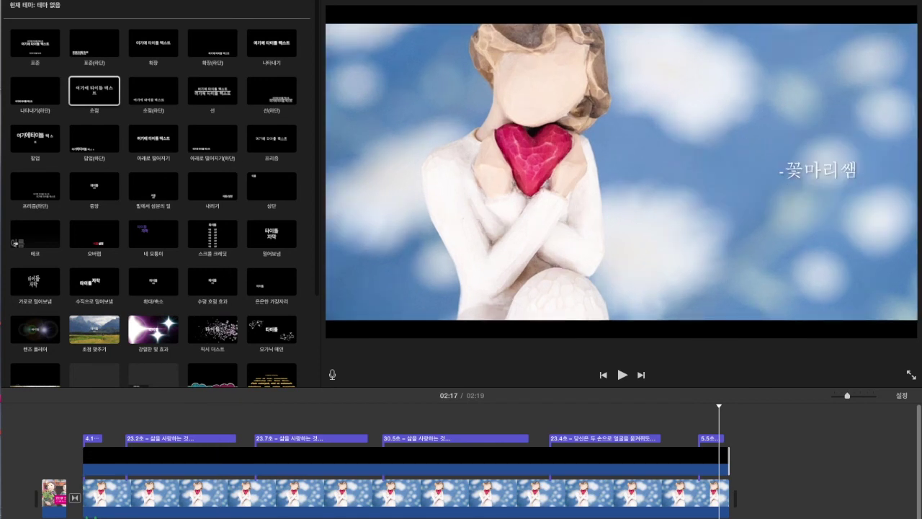
Step: Export the project as a 1080p video and audio file named "중요한 것은" to the desktop, with high quality and fast compression
{"action": "left_click", "coordinate": [47, 0]}
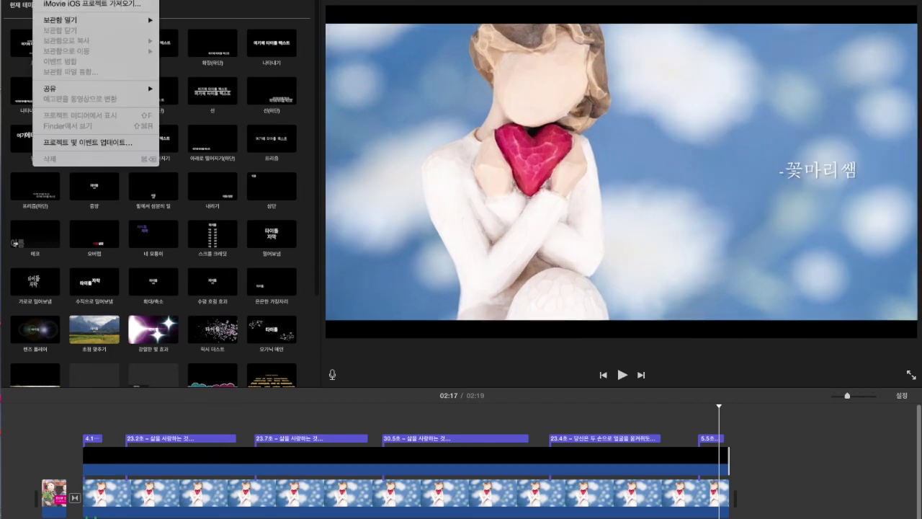
{"action": "mouse_move", "coordinate": [72, 90]}
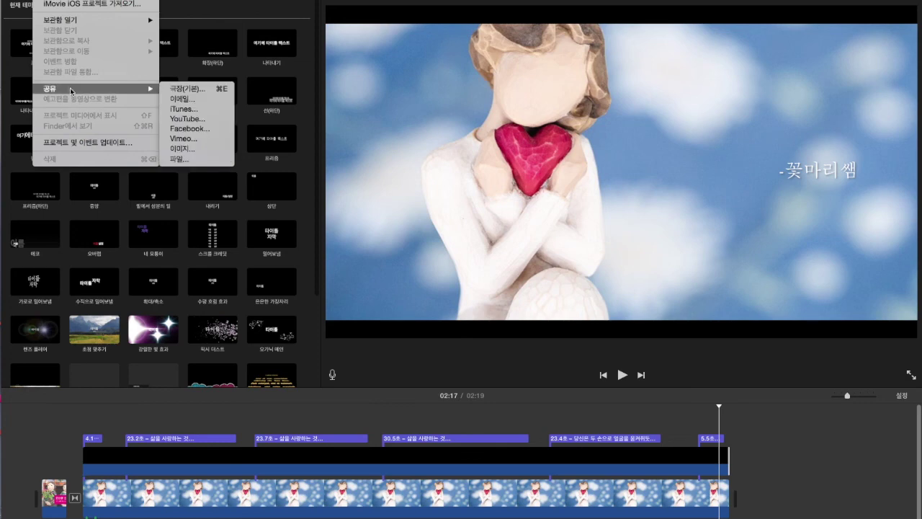
{"action": "left_click", "coordinate": [186, 160]}
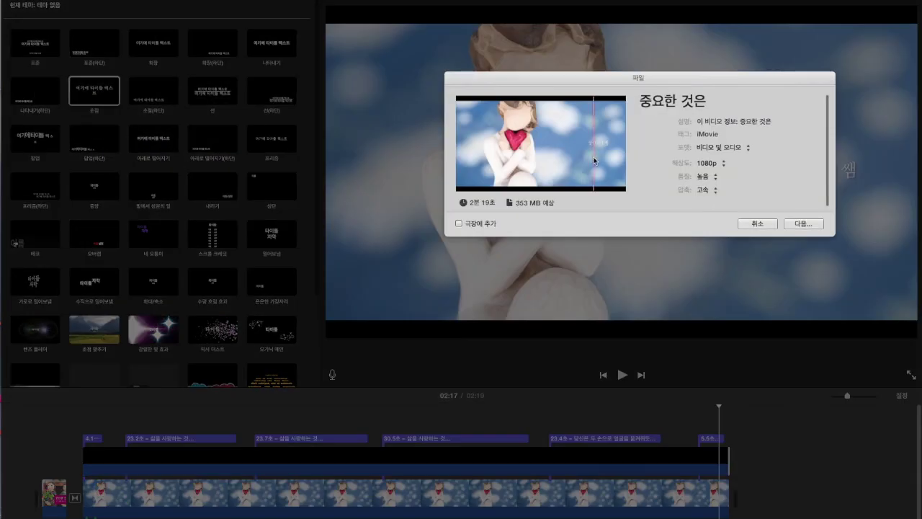
{"action": "left_click", "coordinate": [812, 227]}
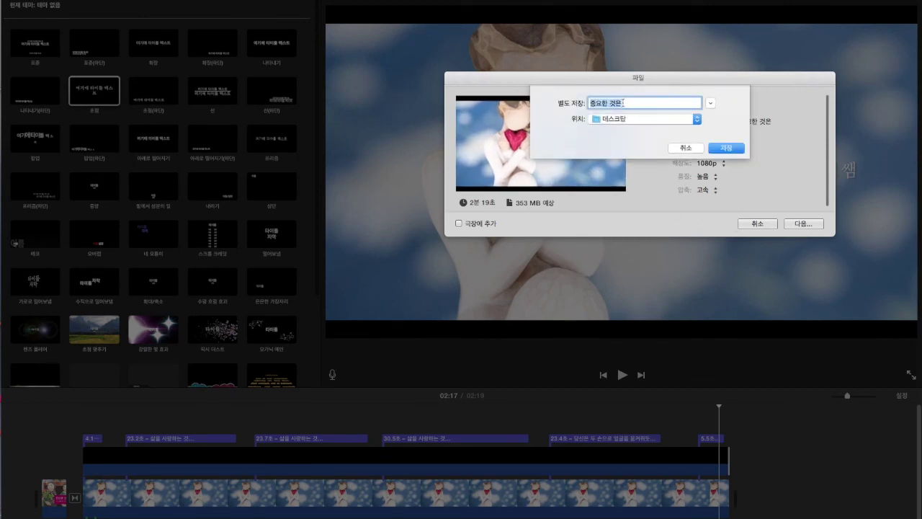
{"action": "left_click", "coordinate": [736, 149]}
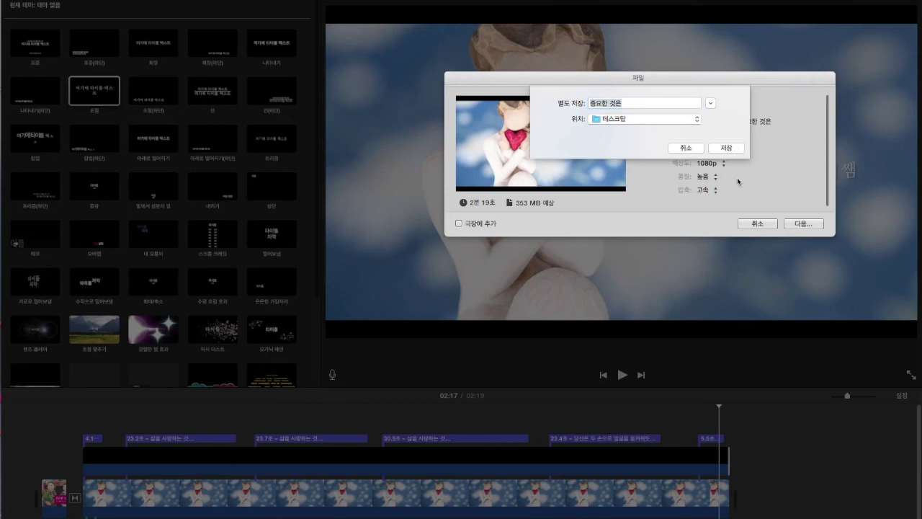